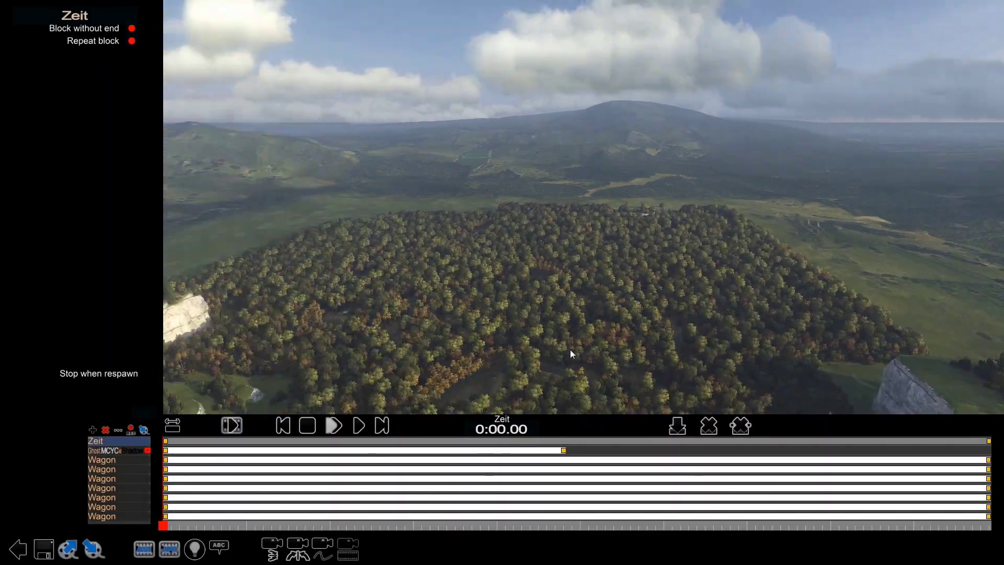
# Select the Zeit block and examine the Zeitwert of its first and last keyframes
pyautogui.moveTo(633, 317); pyautogui.dragTo(209, 407, button='right')
pyautogui.press('Up')
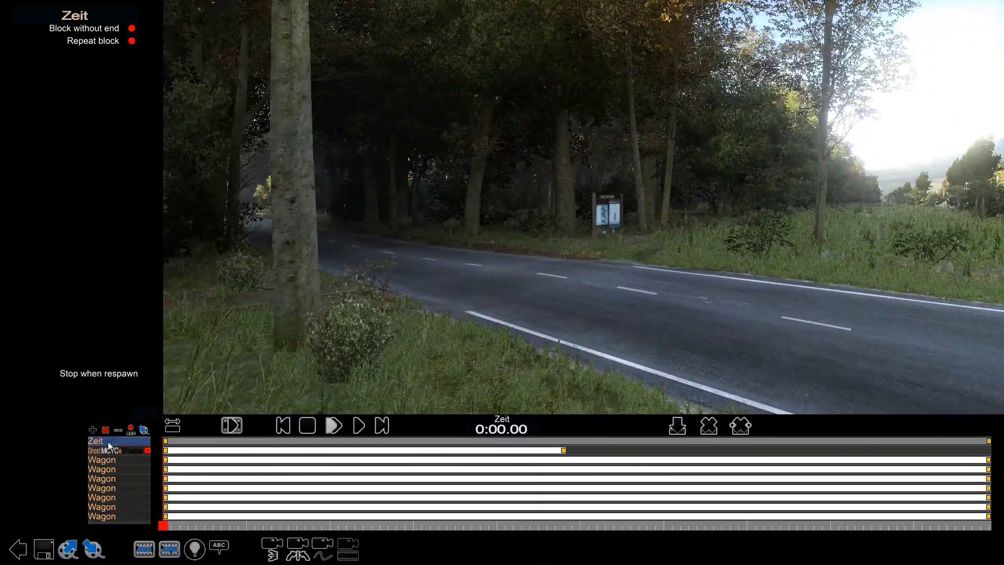
pyautogui.click(206, 442)
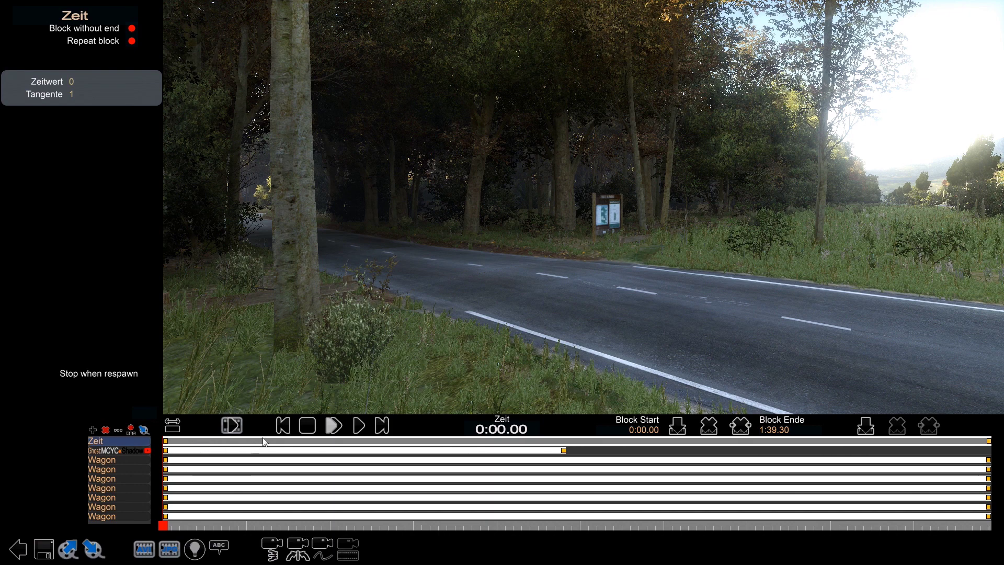
pyautogui.click(165, 441)
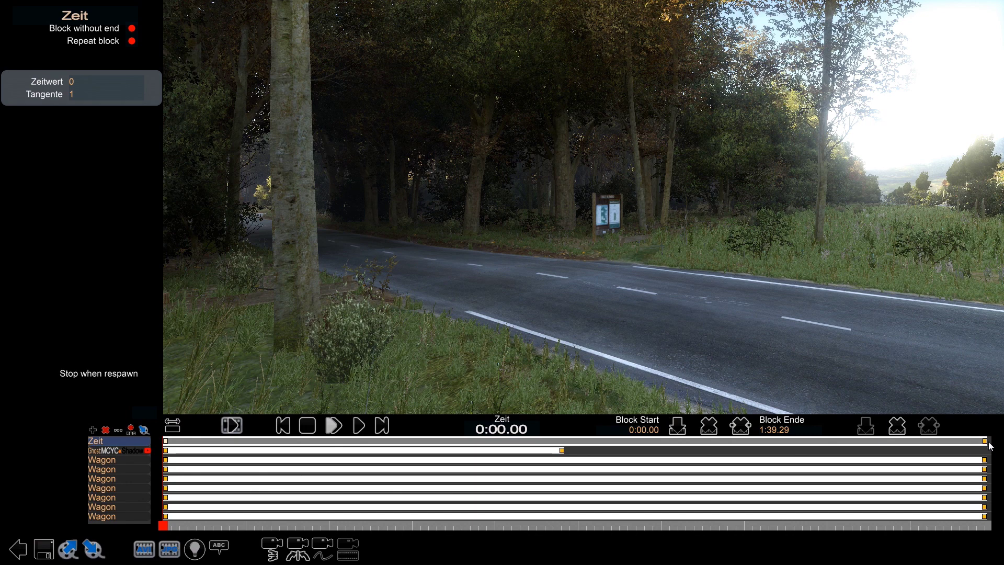
pyautogui.click(984, 440)
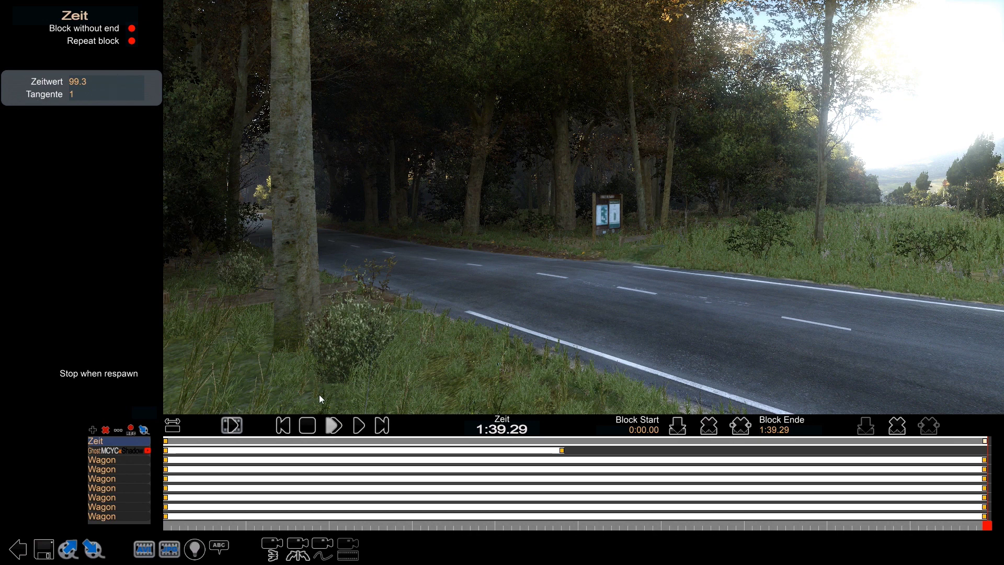
# Set the Zeitwert of the Zeit block's first keyframe to 0 and select the block's last keyframe
pyautogui.click(282, 426)
pyautogui.click(165, 440)
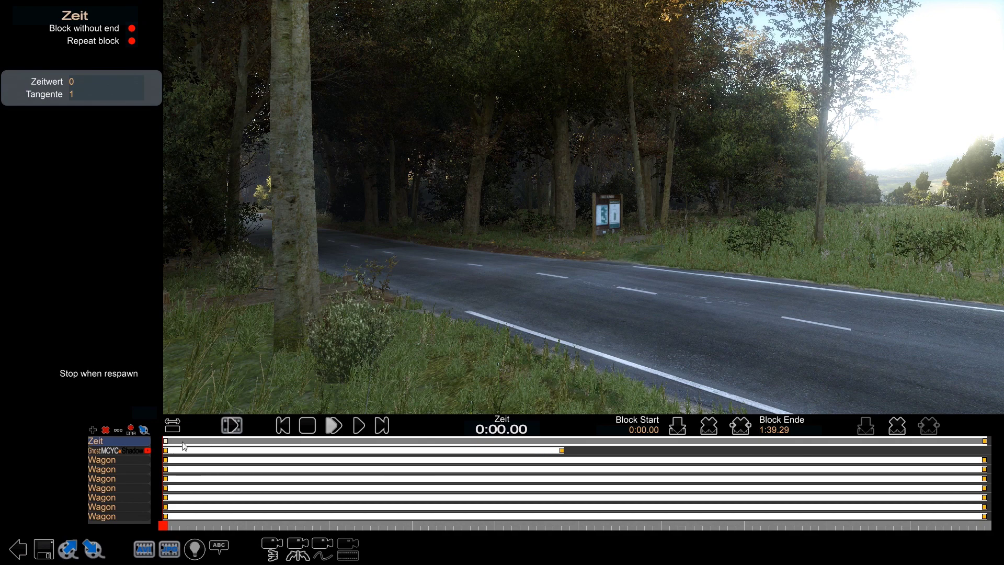
pyautogui.moveTo(272, 335); pyautogui.dragTo(393, 230, button='right')
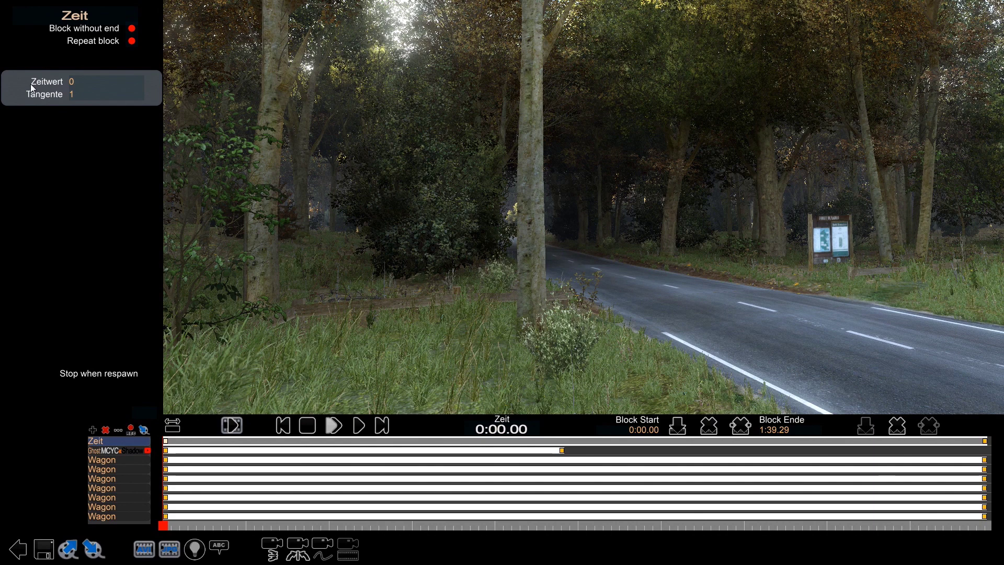
pyautogui.click(71, 82)
pyautogui.write('0')
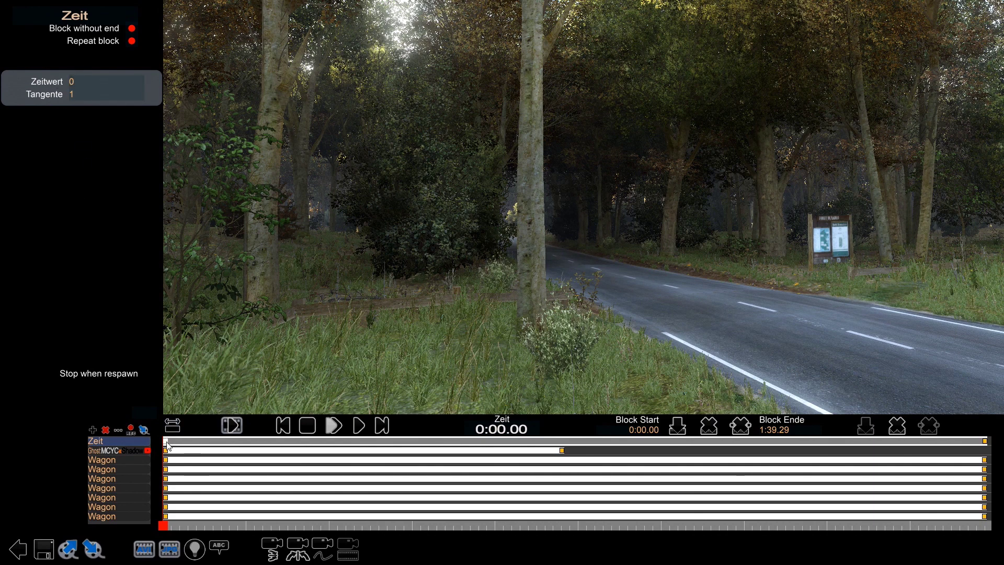
pyautogui.click(985, 442)
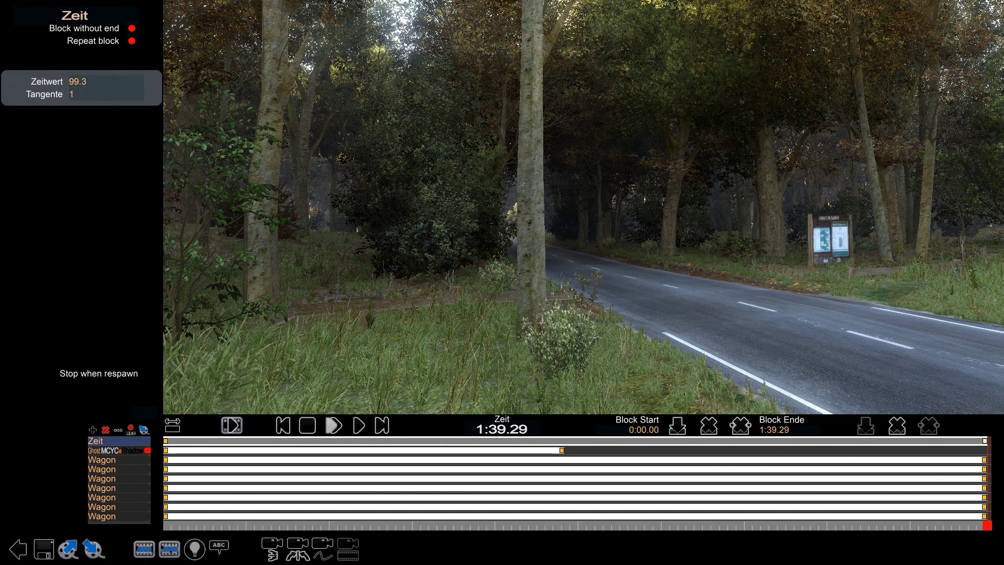
# Try a Zeit keyframe at 0:52.80 and remove it
pyautogui.moveTo(977, 523); pyautogui.dragTo(601, 524)
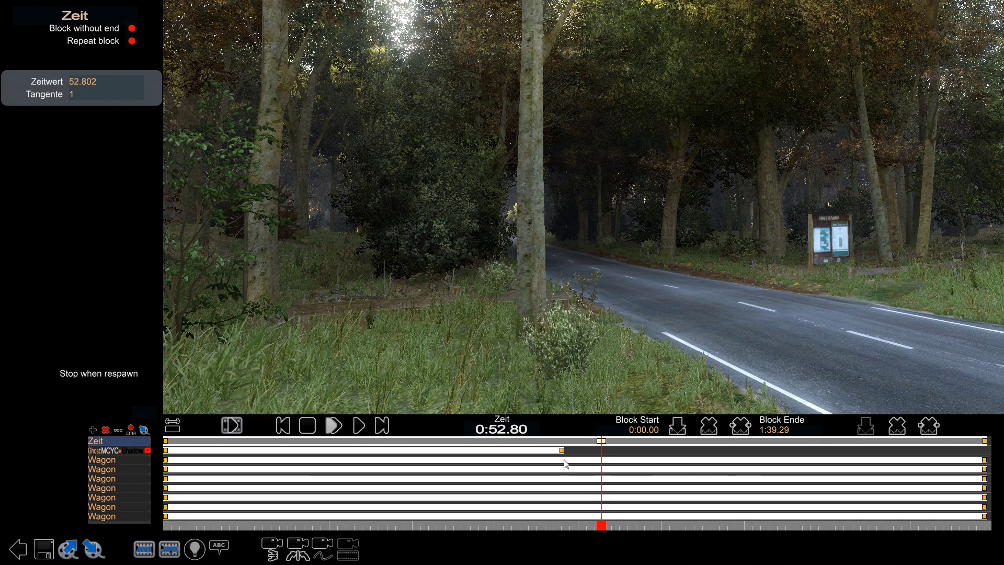
pyautogui.click(897, 426)
# Move the playback position to 0:26.21 and frame the white car in the forest curve
pyautogui.moveTo(621, 532)
pyautogui.mouseDown()
pyautogui.moveTo(222, 517)
pyautogui.moveTo(210, 507)
pyautogui.moveTo(314, 511)
pyautogui.moveTo(280, 515)
pyautogui.moveTo(318, 506)
pyautogui.mouseUp()
pyautogui.scroll(8, 593, 216)
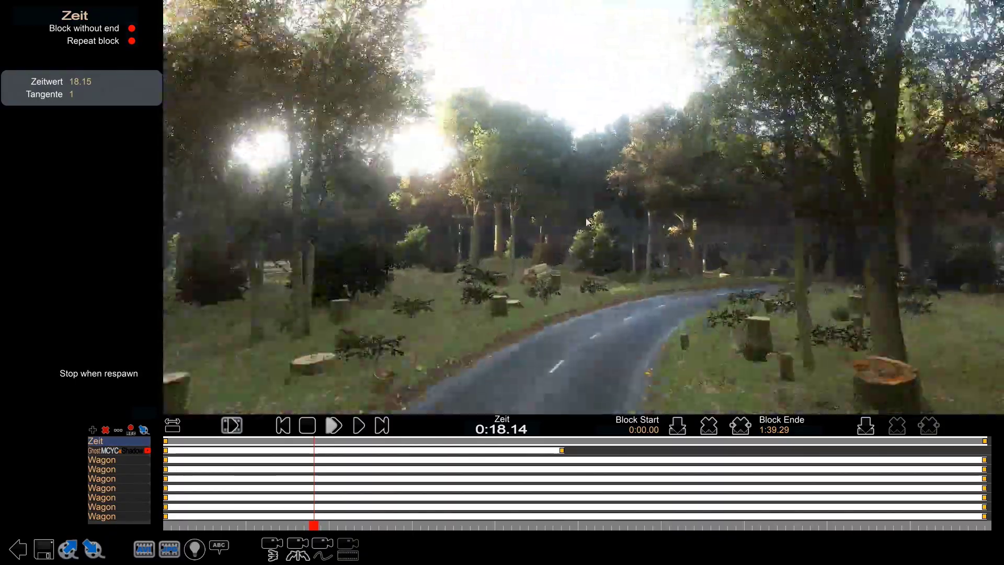
pyautogui.moveTo(586, 223); pyautogui.dragTo(619, 296, button='right')
pyautogui.moveTo(313, 525); pyautogui.dragTo(380, 526)
pyautogui.moveTo(465, 292); pyautogui.dragTo(145, 215, button='right')
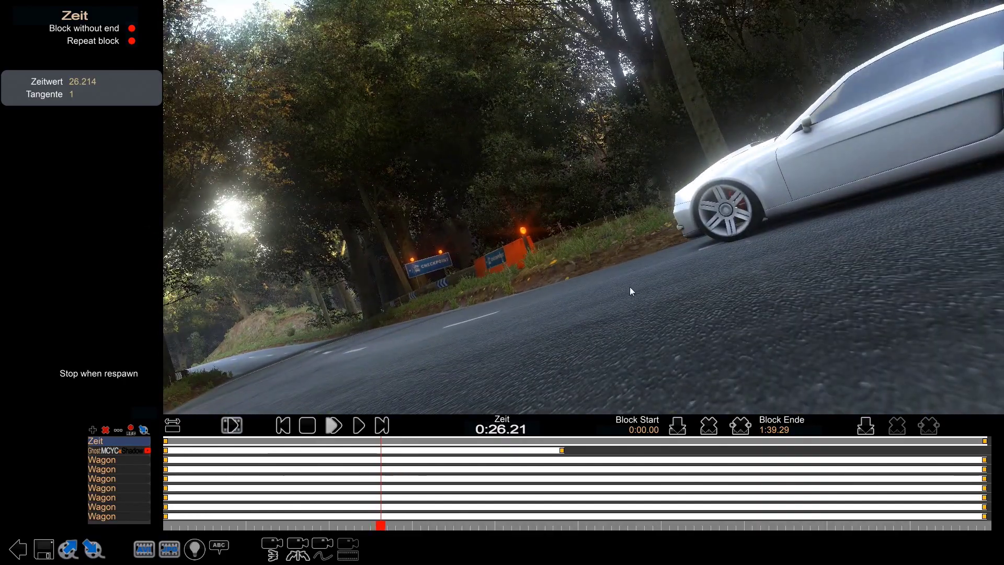
pyautogui.moveTo(565, 288); pyautogui.dragTo(501, 332, button='right')
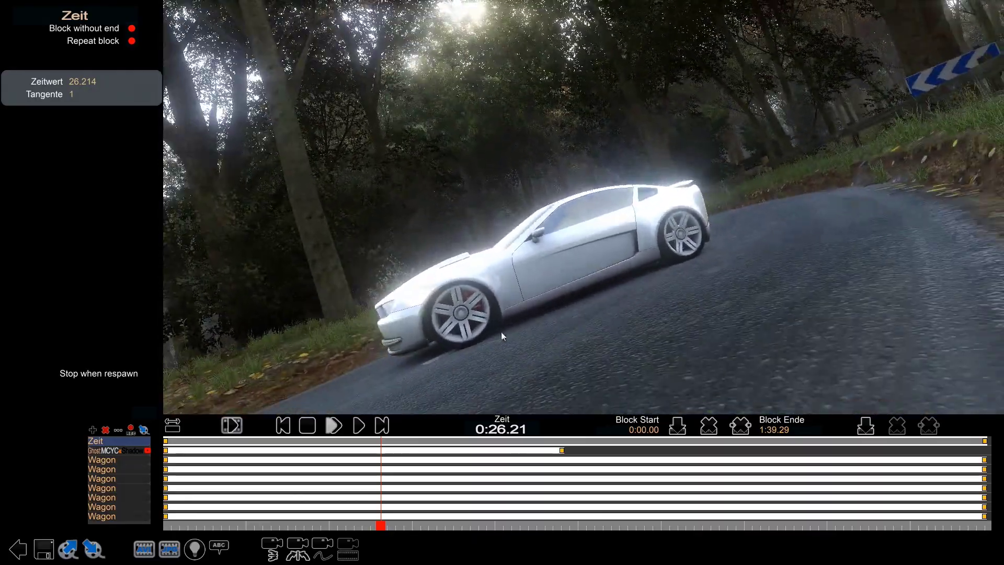
# Bring the playback position back to 0:25.54, where the car enters the curve, and add a Zeit keyframe there
pyautogui.moveTo(380, 526); pyautogui.dragTo(368, 526)
pyautogui.moveTo(444, 297); pyautogui.dragTo(258, 296, button='right')
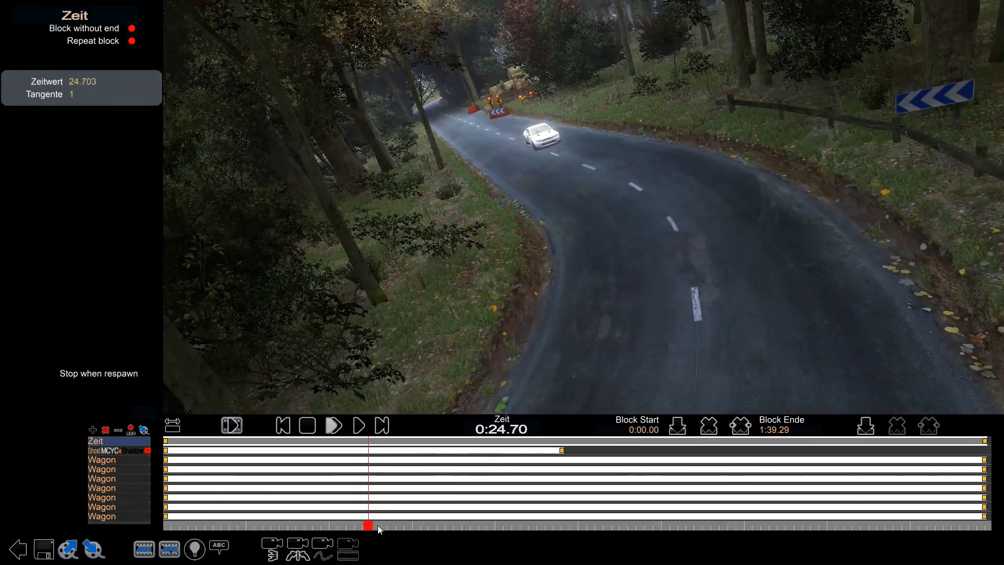
pyautogui.moveTo(370, 527); pyautogui.dragTo(374, 527)
pyautogui.moveTo(429, 314); pyautogui.dragTo(449, 235, button='right')
pyautogui.click(332, 425)
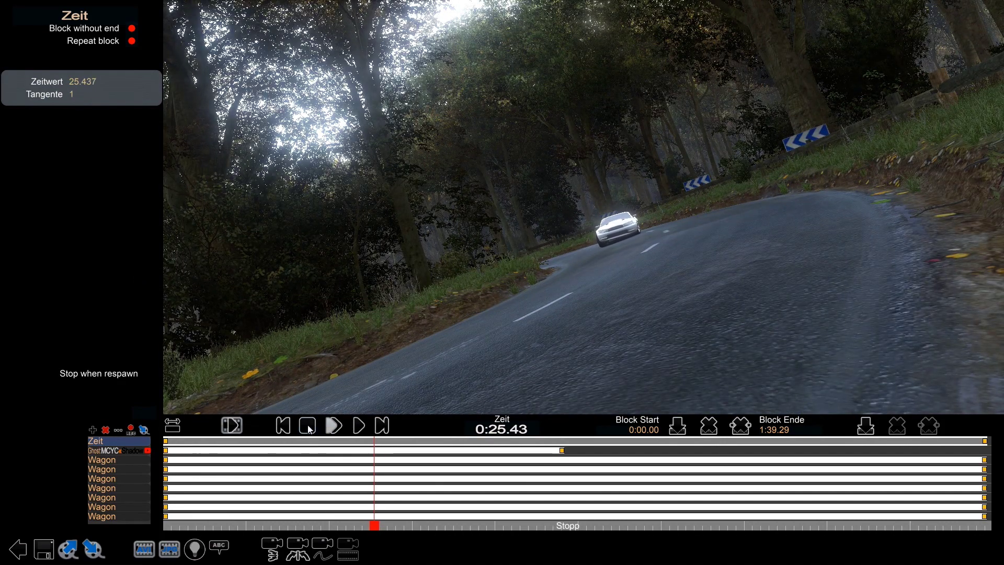
pyautogui.click(309, 429)
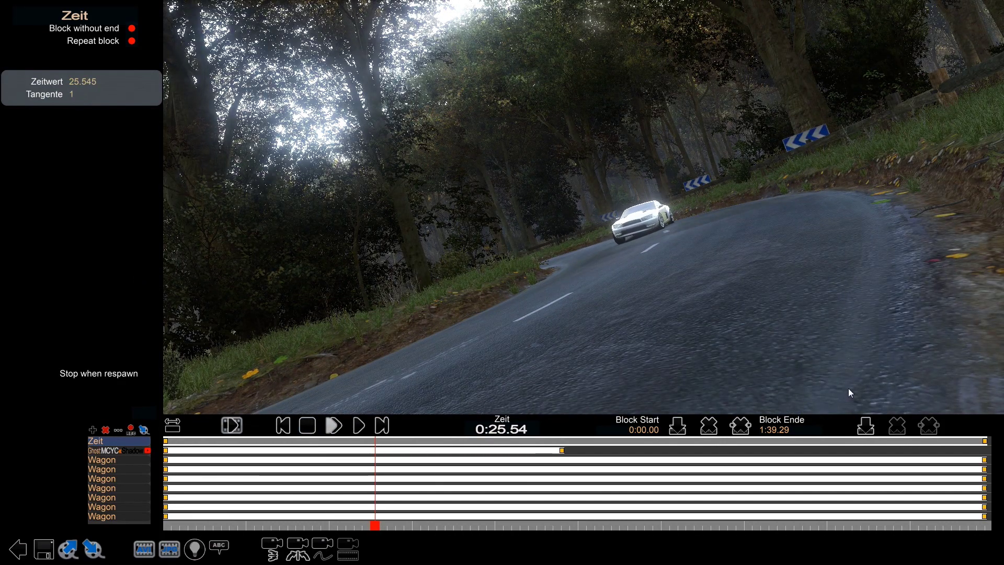
pyautogui.click(865, 428)
# Add a second Zeit keyframe at 0:26.10, just after the first one in the curve
pyautogui.moveTo(444, 523); pyautogui.dragTo(625, 521, button='right')
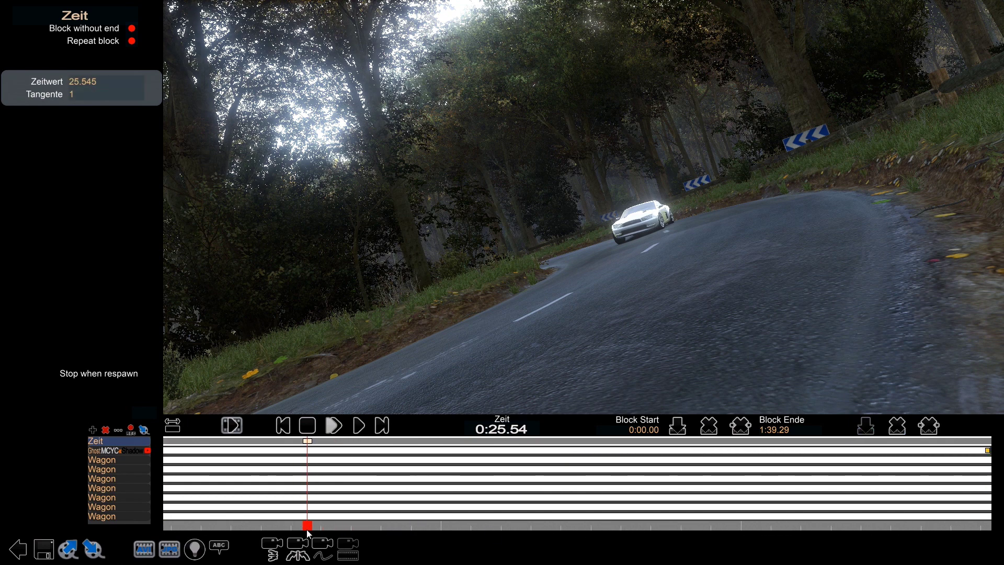
pyautogui.moveTo(308, 527)
pyautogui.mouseDown()
pyautogui.moveTo(283, 526)
pyautogui.moveTo(325, 524)
pyautogui.mouseUp()
pyautogui.click(864, 425)
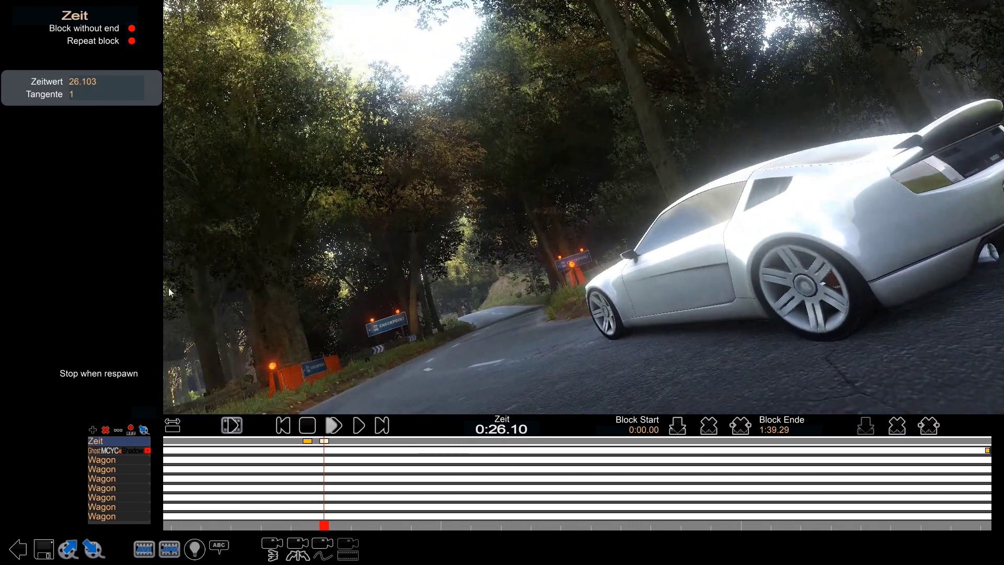
# Compare the car at both curve keyframes and move the second Zeit keyframe to 0:27.27
pyautogui.click(307, 441)
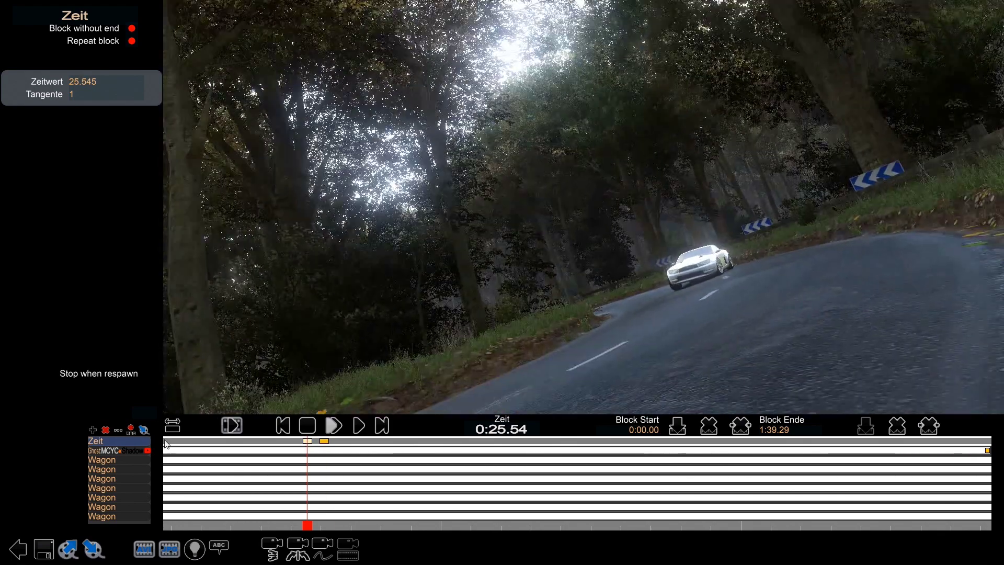
pyautogui.click(324, 441)
pyautogui.moveTo(648, 327); pyautogui.dragTo(562, 355)
pyautogui.click(307, 440)
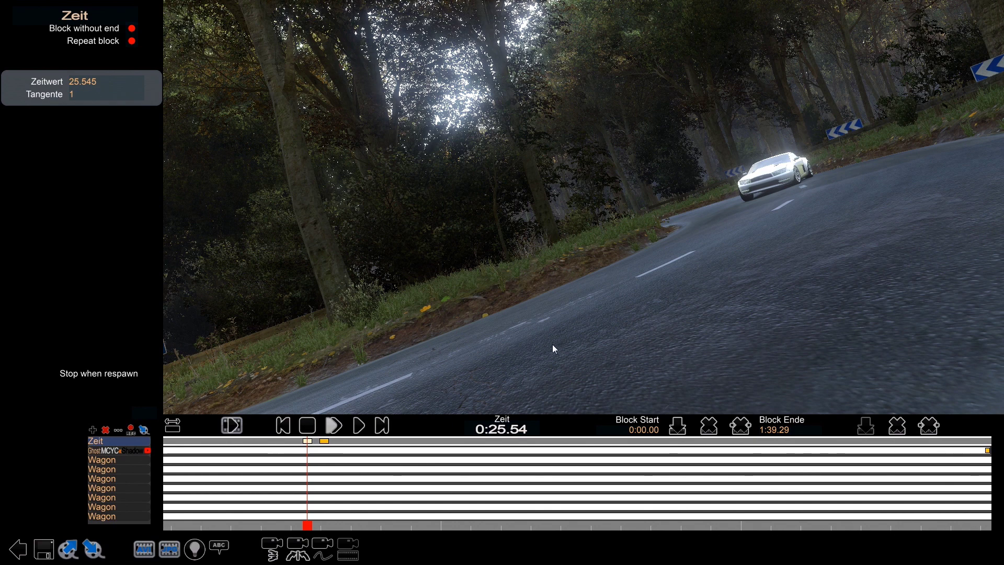
pyautogui.moveTo(321, 443); pyautogui.dragTo(360, 449)
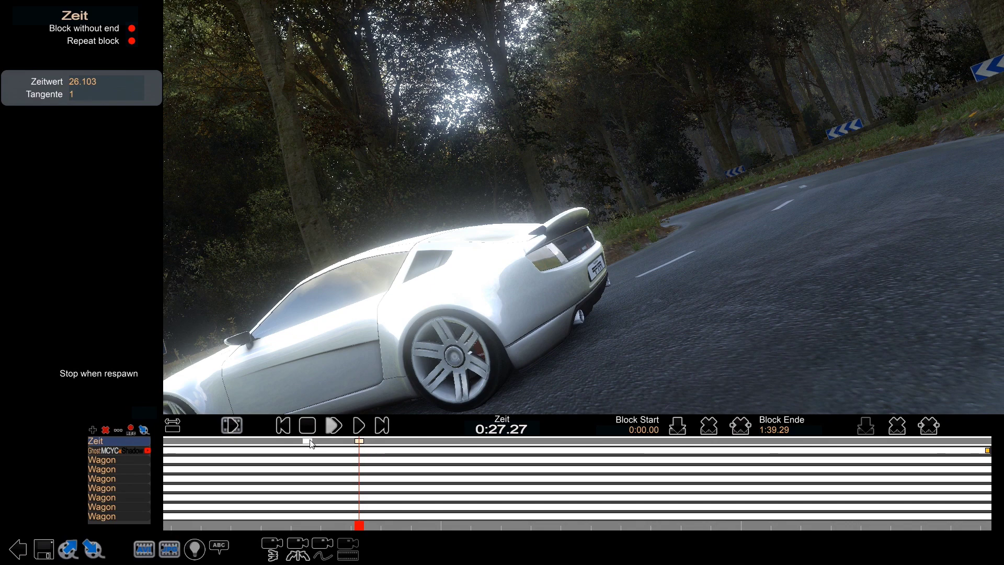
# Review the car's position at both curve keyframes and play back the slowed section from 0:25.54
pyautogui.moveTo(606, 273); pyautogui.dragTo(339, 277, button='right')
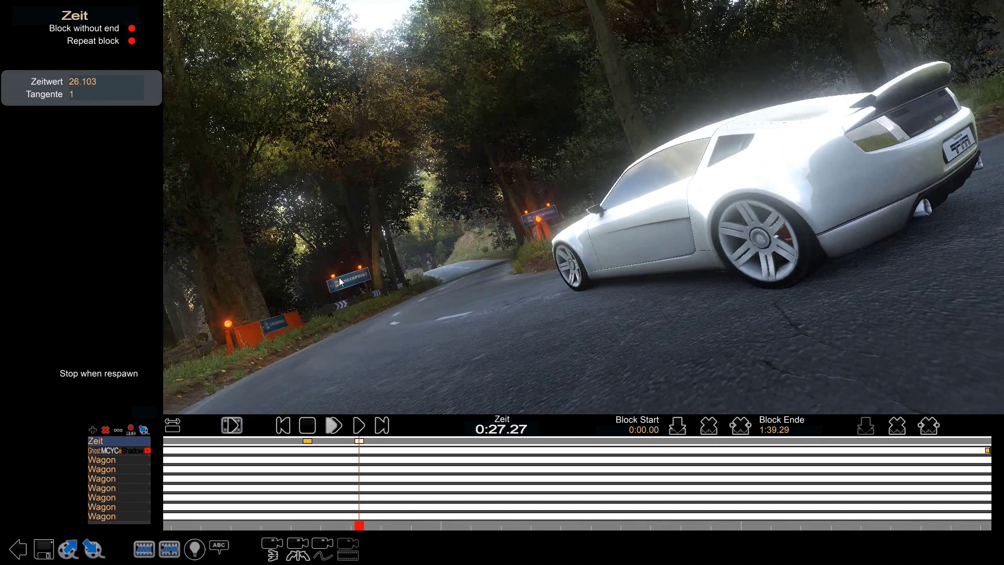
pyautogui.click(307, 441)
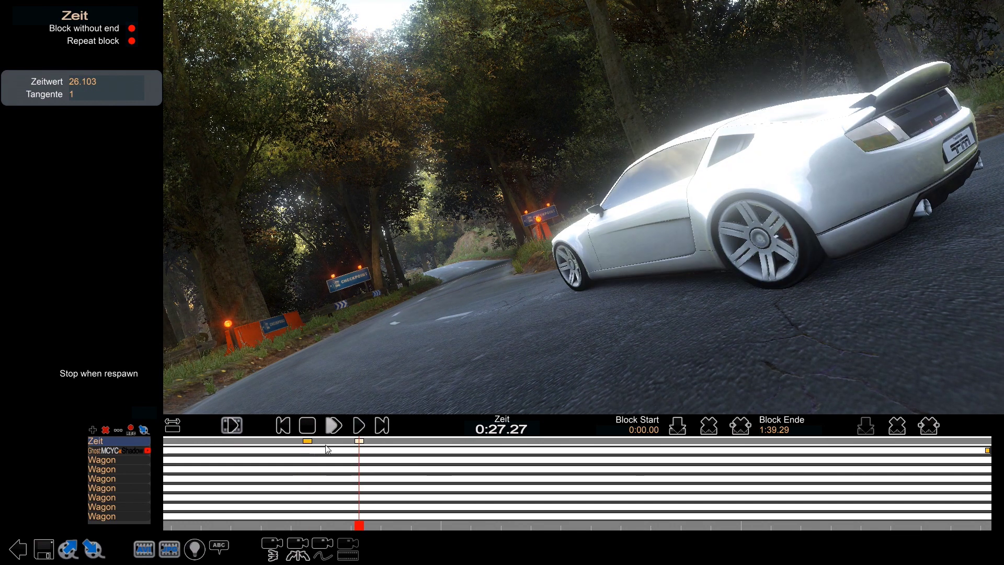
pyautogui.click(307, 441)
pyautogui.click(359, 440)
pyautogui.moveTo(351, 308); pyautogui.dragTo(649, 322, button='right')
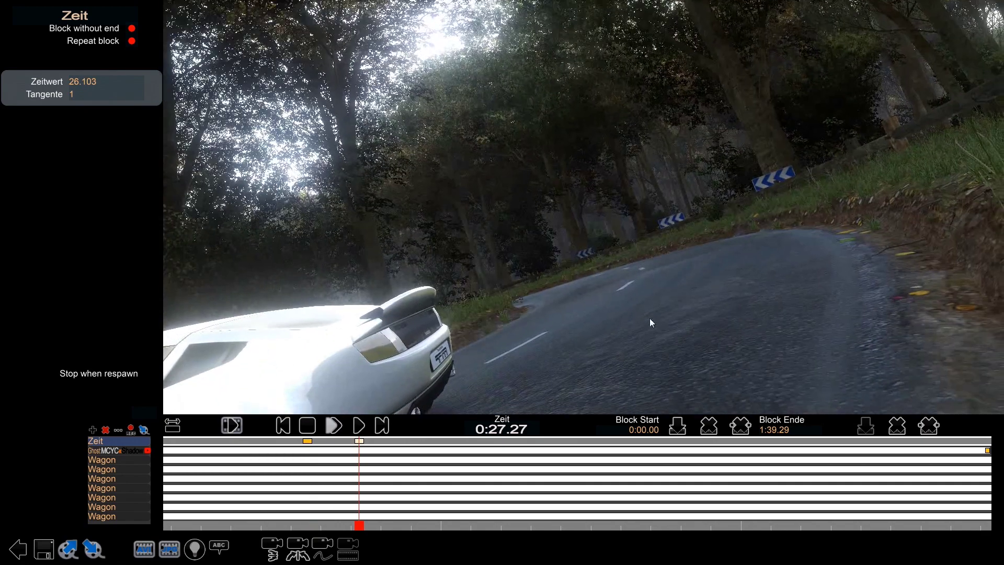
pyautogui.click(307, 441)
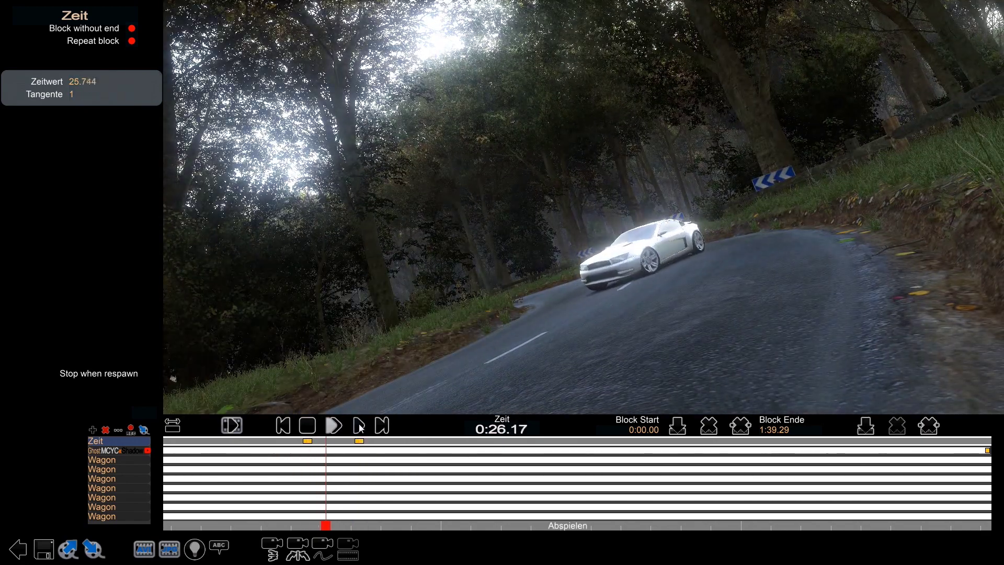
# Move the second curve keyframe of the Zeit block to 0:30.21 and play back the slower section
pyautogui.moveTo(359, 441); pyautogui.dragTo(447, 441)
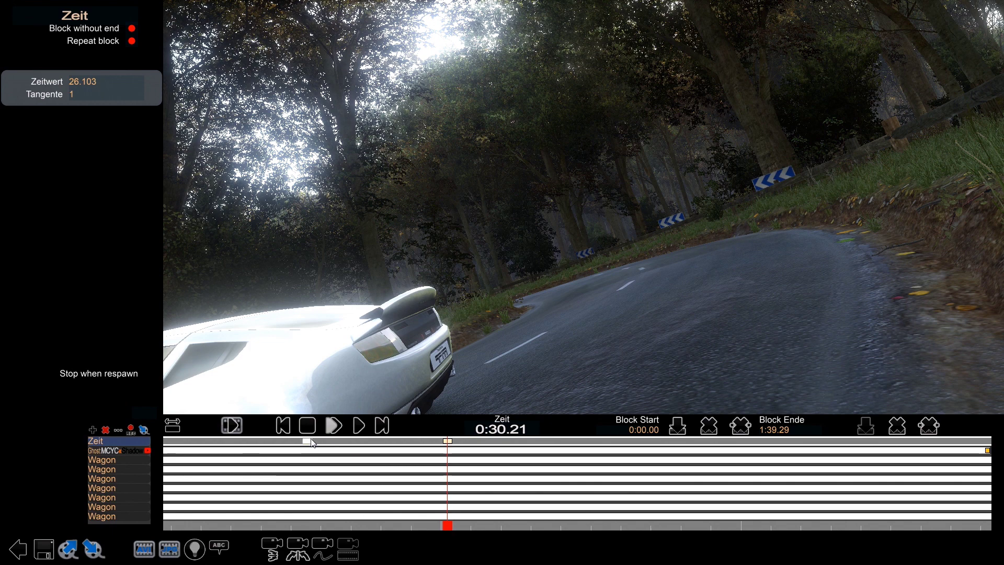
pyautogui.click(308, 441)
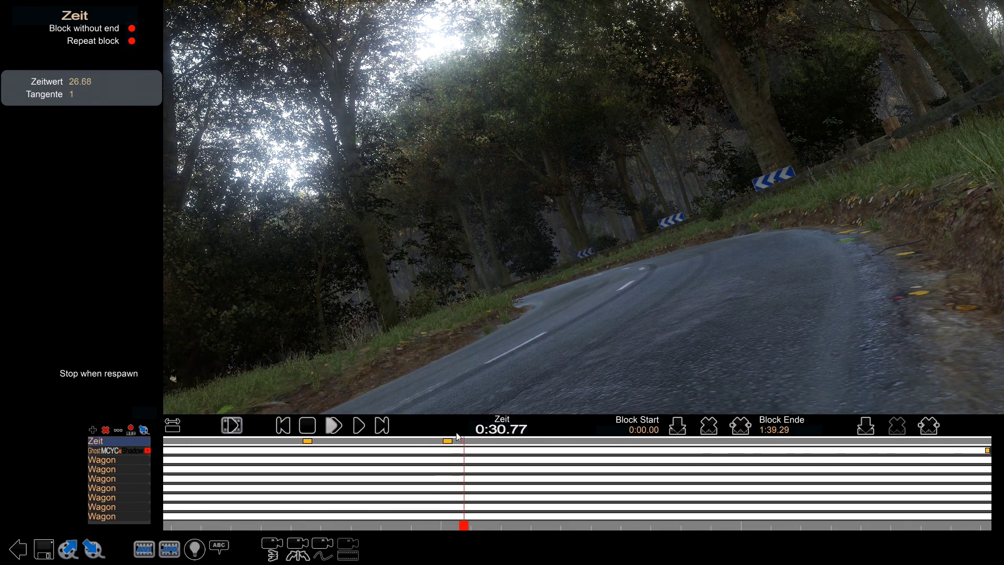
pyautogui.click(291, 427)
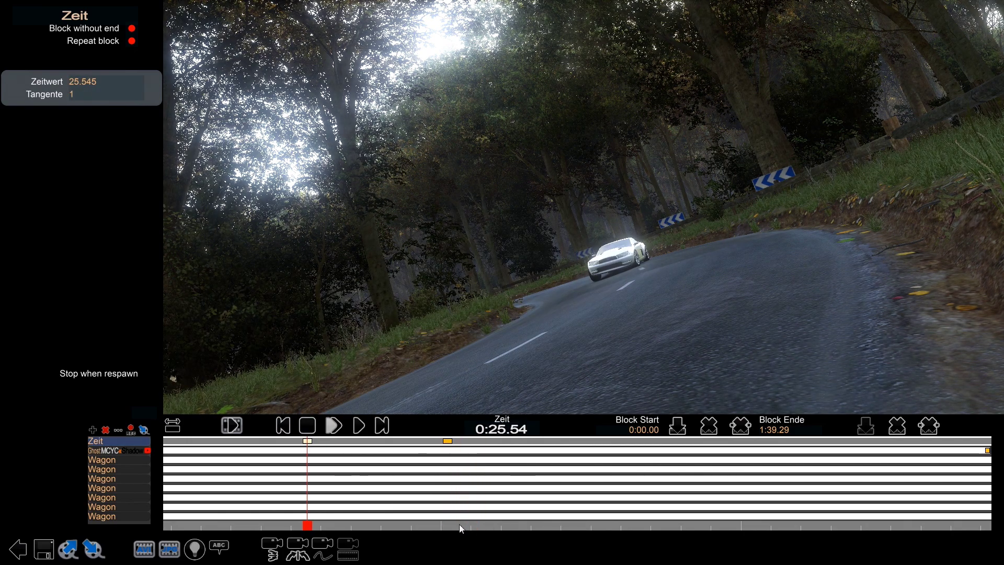
# Inspect the Ghost block and scrub the car between the two curve keyframes to 0:29.59
pyautogui.scroll(-2, 459, 523)
pyautogui.scroll(-1, 478, 527)
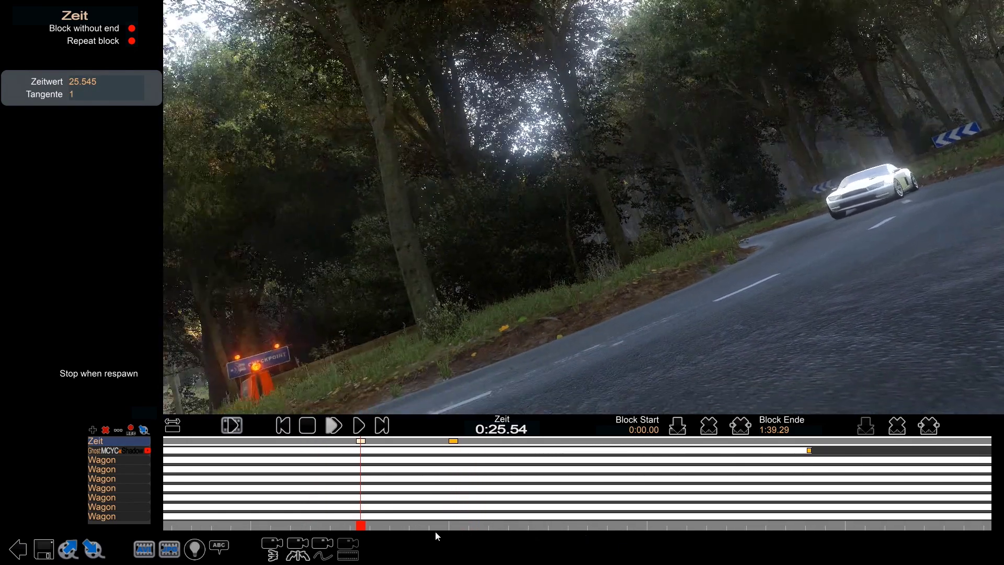
pyautogui.scroll(-3, 590, 527)
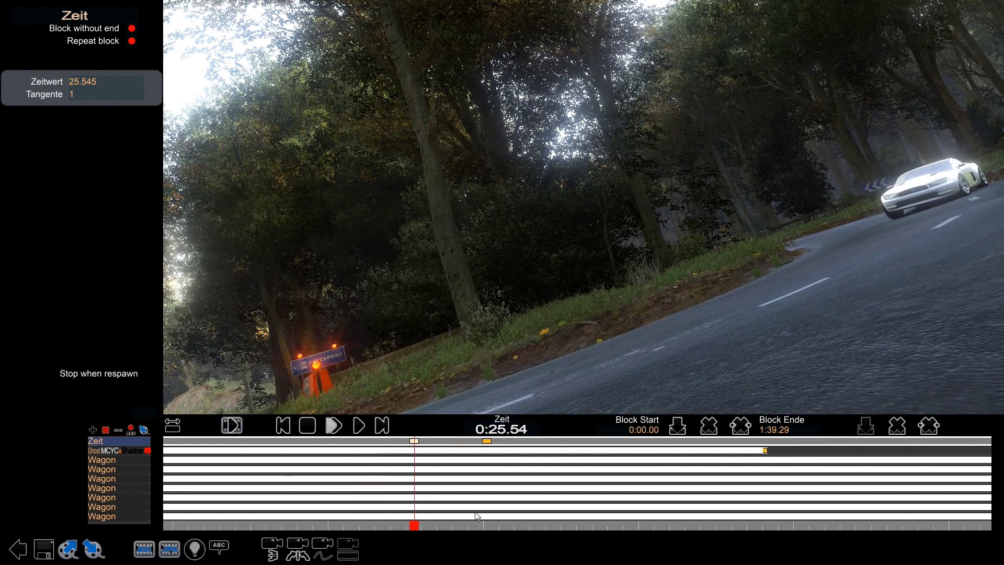
pyautogui.click(576, 452)
pyautogui.scroll(-2, 517, 517)
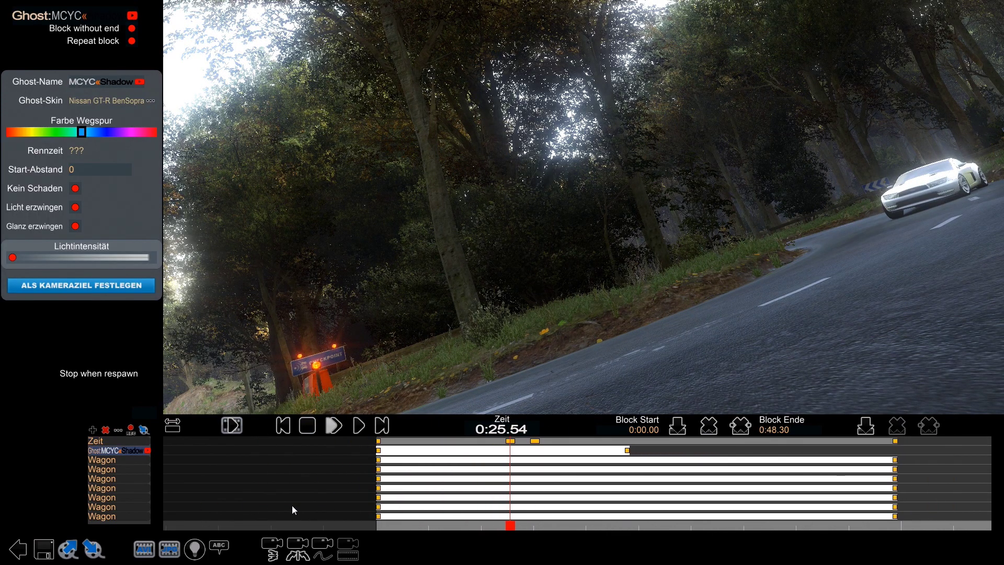
pyautogui.scroll(2, 581, 523)
pyautogui.click(442, 526)
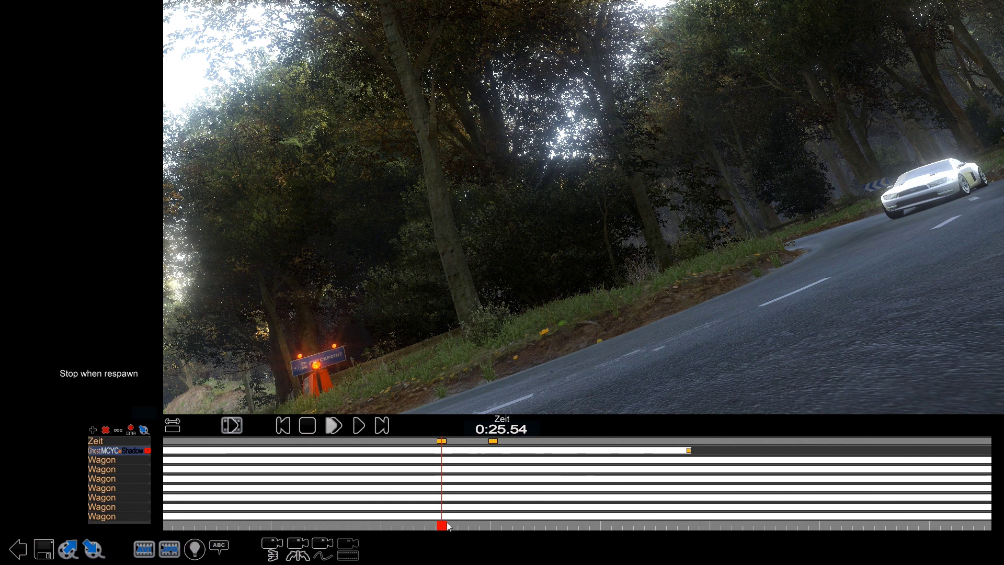
pyautogui.moveTo(441, 527); pyautogui.dragTo(486, 525)
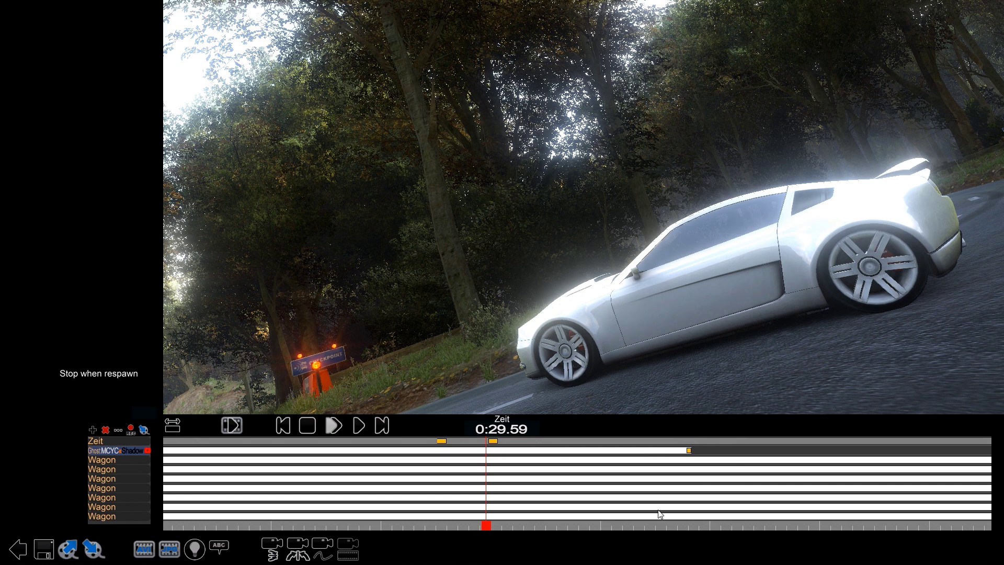
pyautogui.click(172, 425)
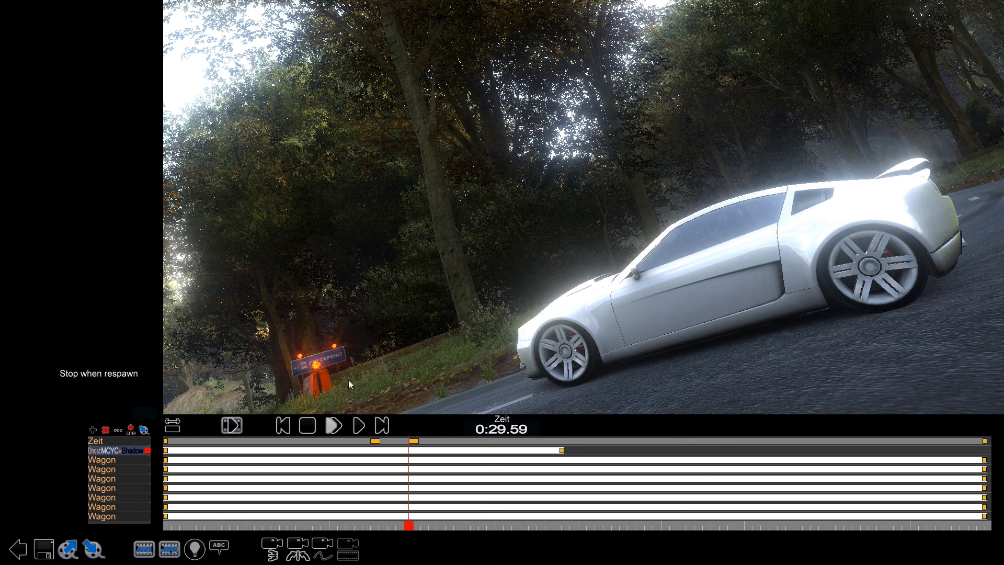
# Check the Zeitwert of the Zeit block's last keyframe and of the keyframe at 0:30.21
pyautogui.click(984, 441)
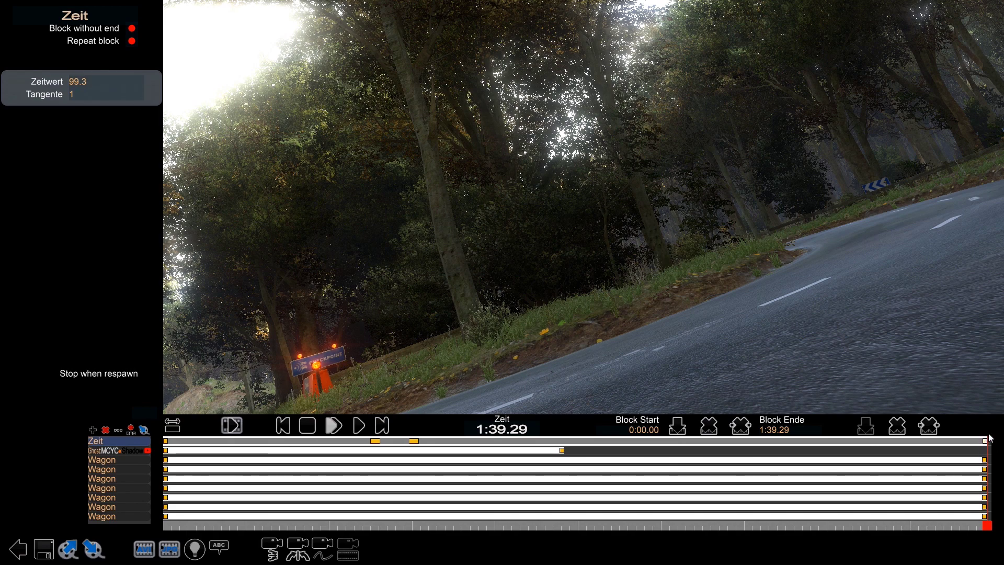
pyautogui.moveTo(990, 532); pyautogui.dragTo(403, 443)
pyautogui.click(413, 441)
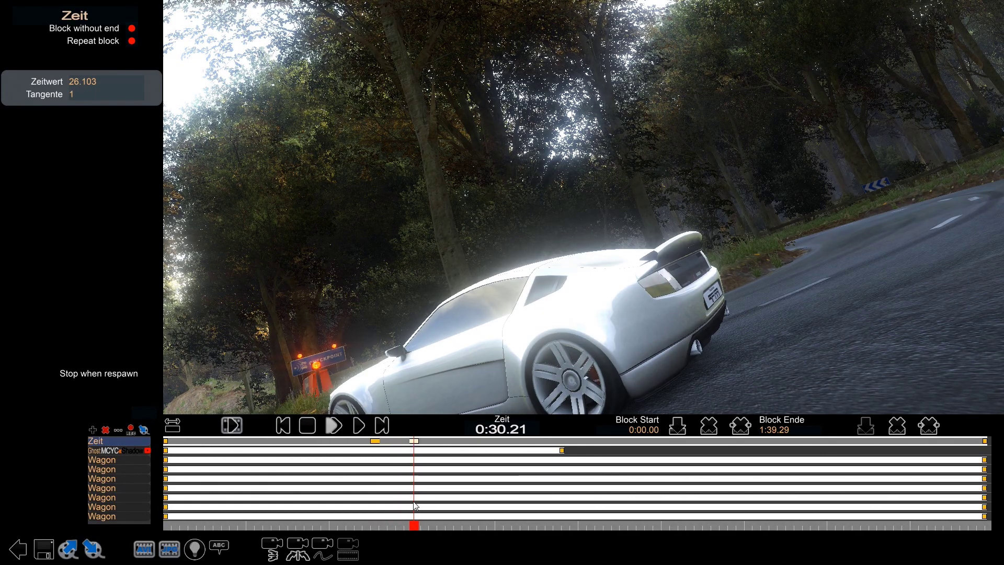
# Play back the slowed section from the 0:25.54 keyframe and compare the car's position at it and at the 0:30.21 keyframe
pyautogui.moveTo(415, 524); pyautogui.dragTo(421, 524)
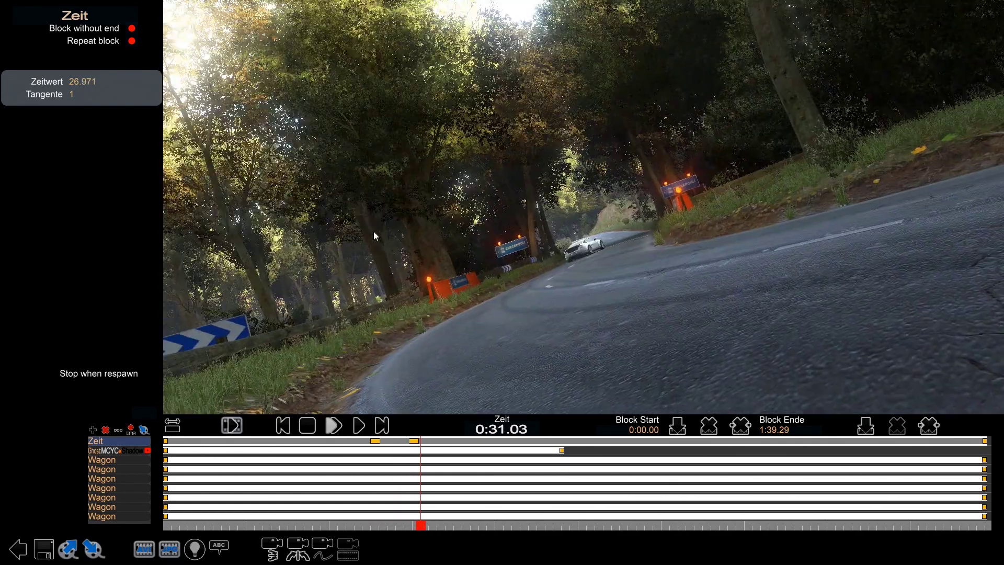
pyautogui.click(375, 441)
pyautogui.click(358, 425)
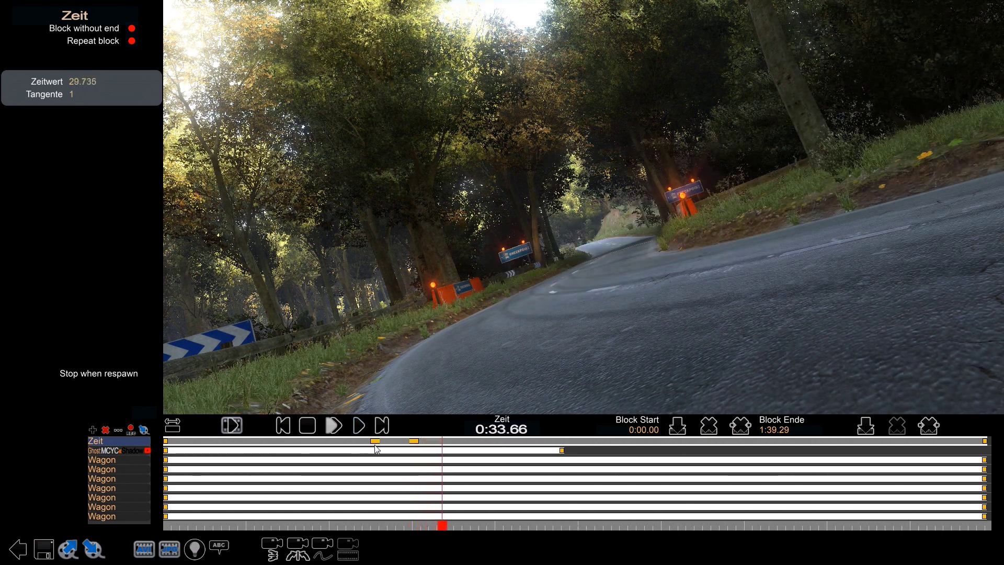
pyautogui.click(376, 441)
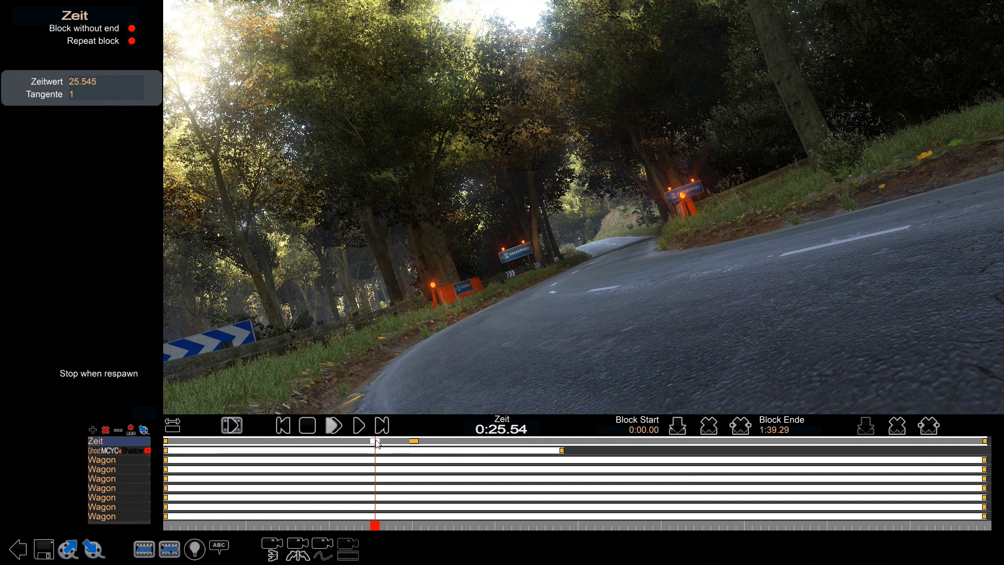
pyautogui.moveTo(373, 525); pyautogui.dragTo(416, 524)
pyautogui.click(418, 441)
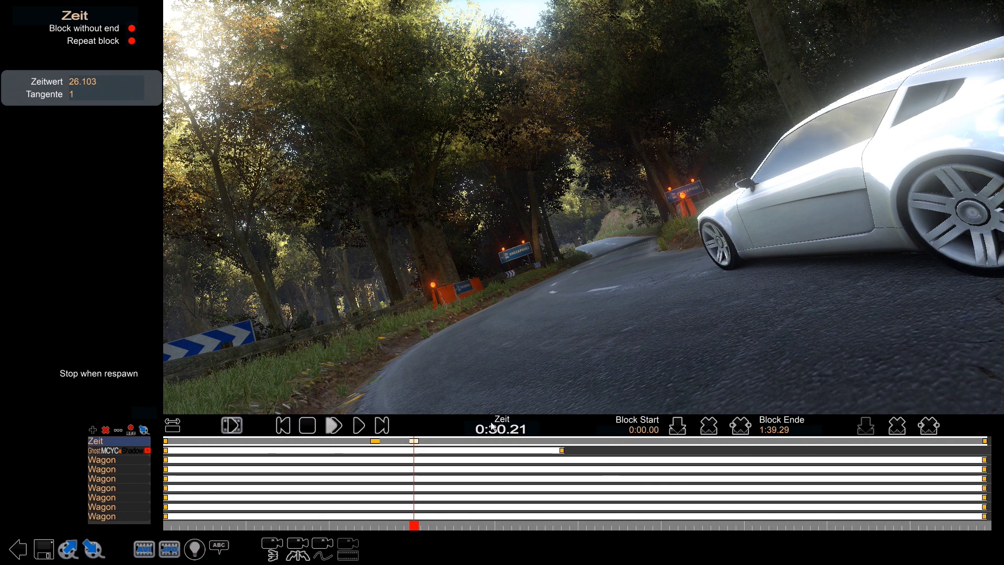
pyautogui.click(376, 440)
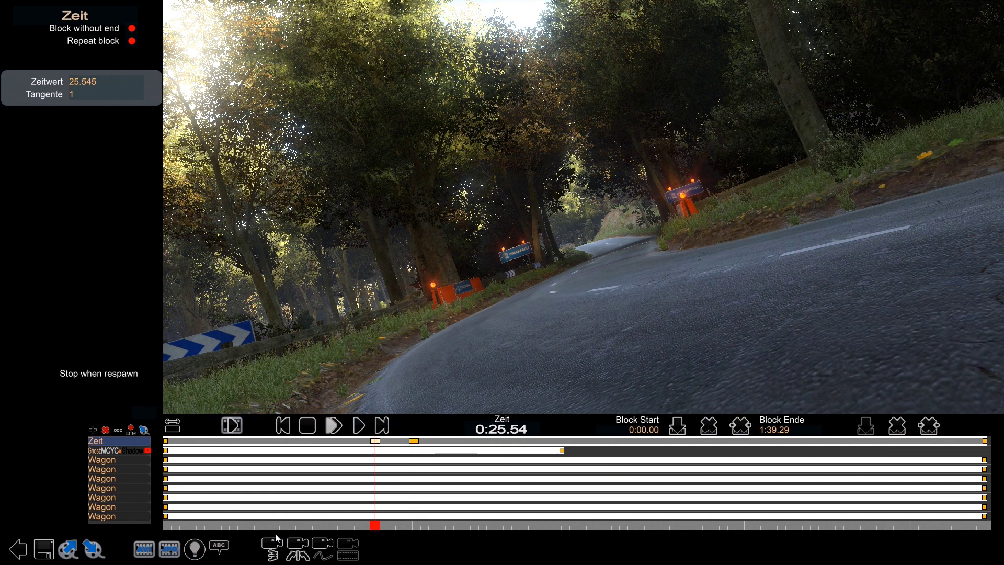
# Delete the two curve keyframes at 0:25.54 and 0:30.21 from the Zeit block
pyautogui.scroll(-5, 329, 502)
pyautogui.scroll(5, 469, 511)
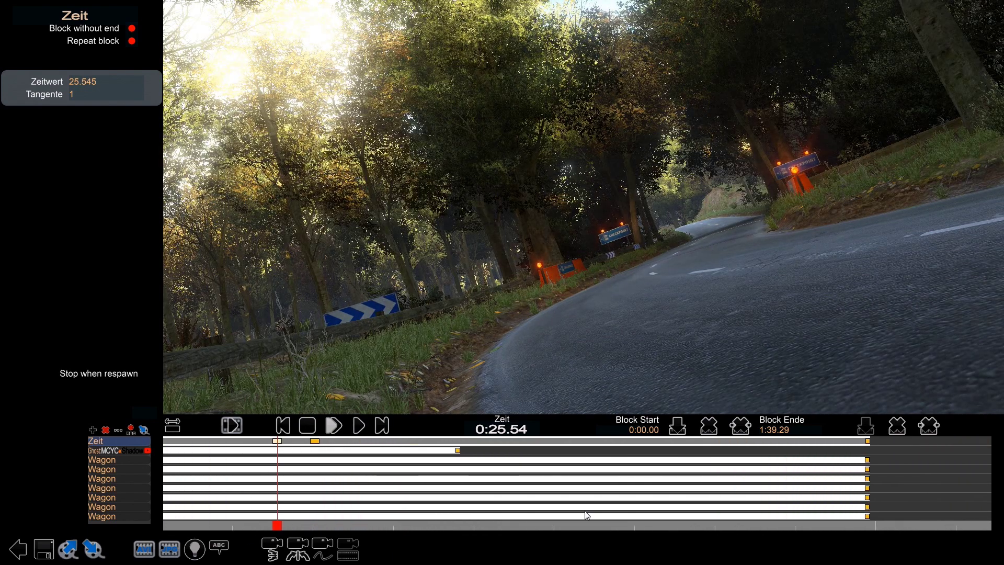
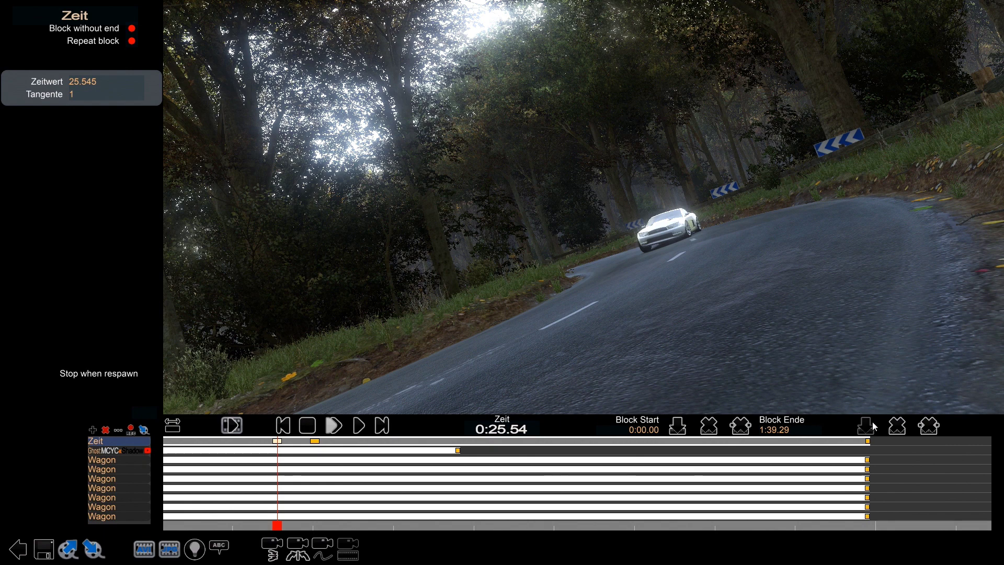
pyautogui.click(896, 425)
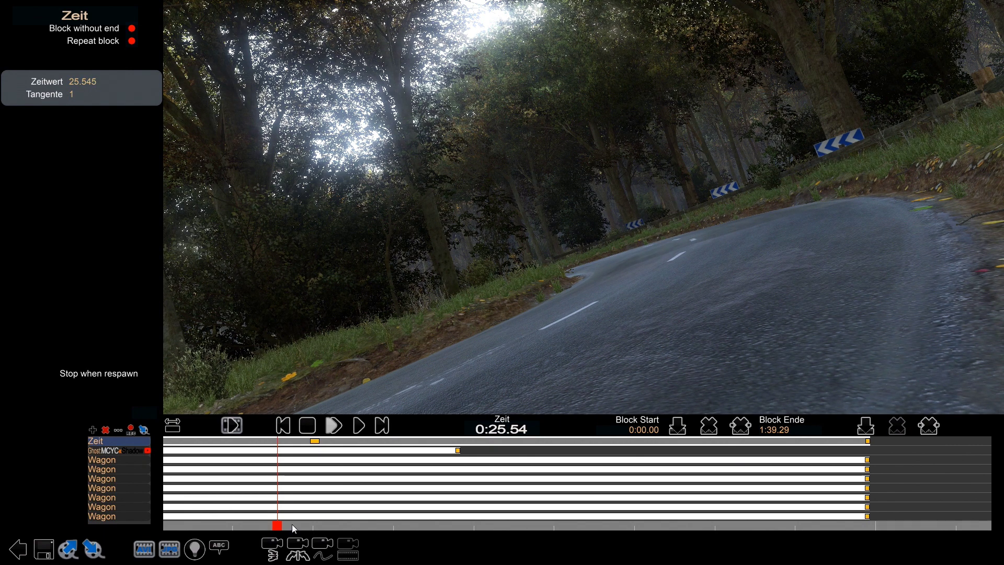
pyautogui.click(316, 441)
pyautogui.click(896, 425)
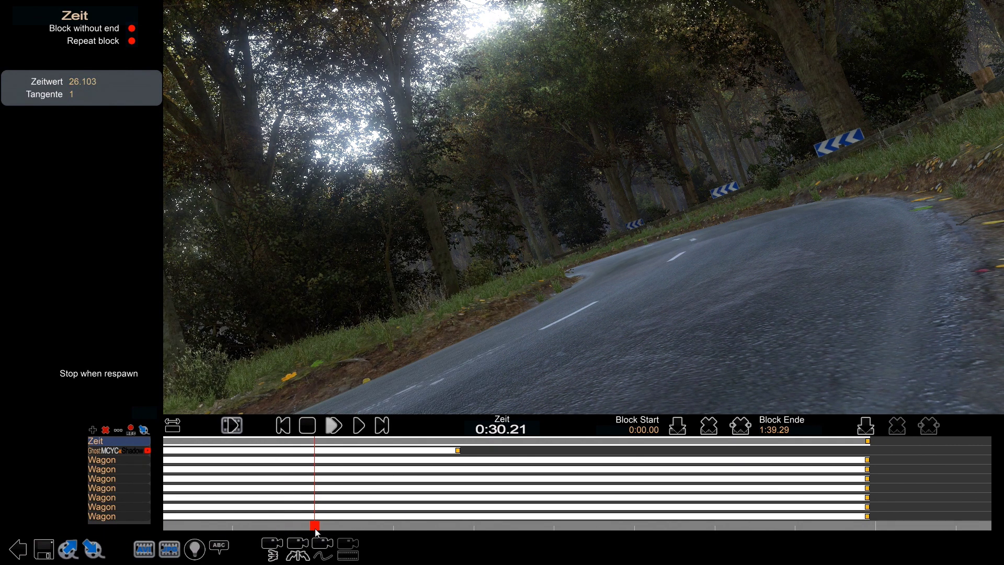
pyautogui.moveTo(314, 525); pyautogui.dragTo(276, 524)
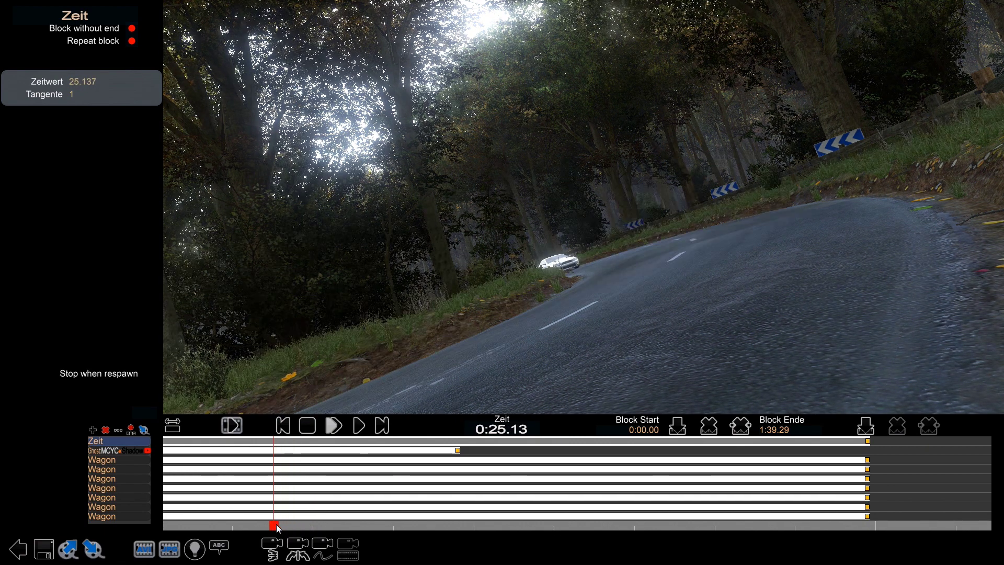
pyautogui.click(529, 432)
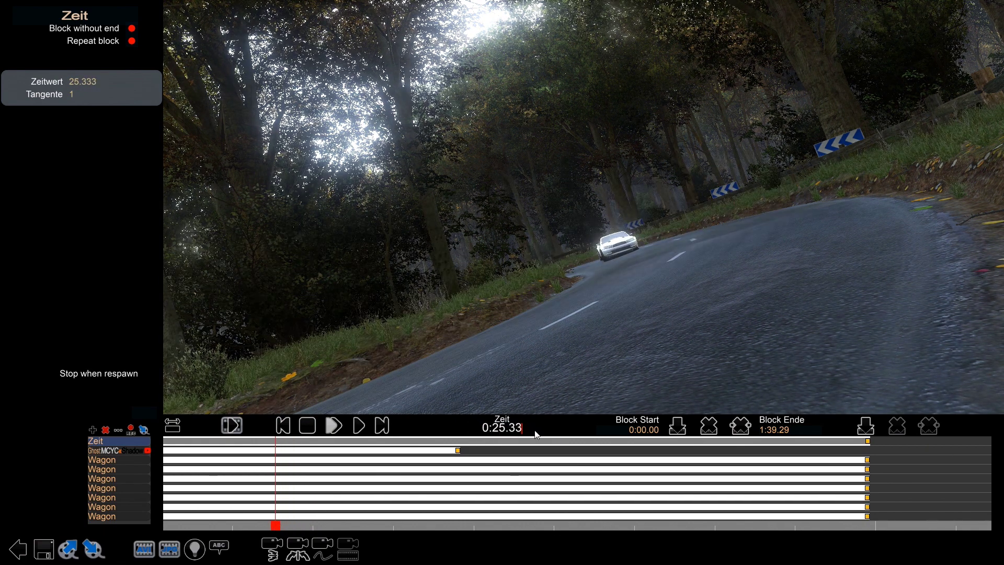
pyautogui.press('BackSpace')
pyautogui.press('BackSpace')
pyautogui.press('Return')
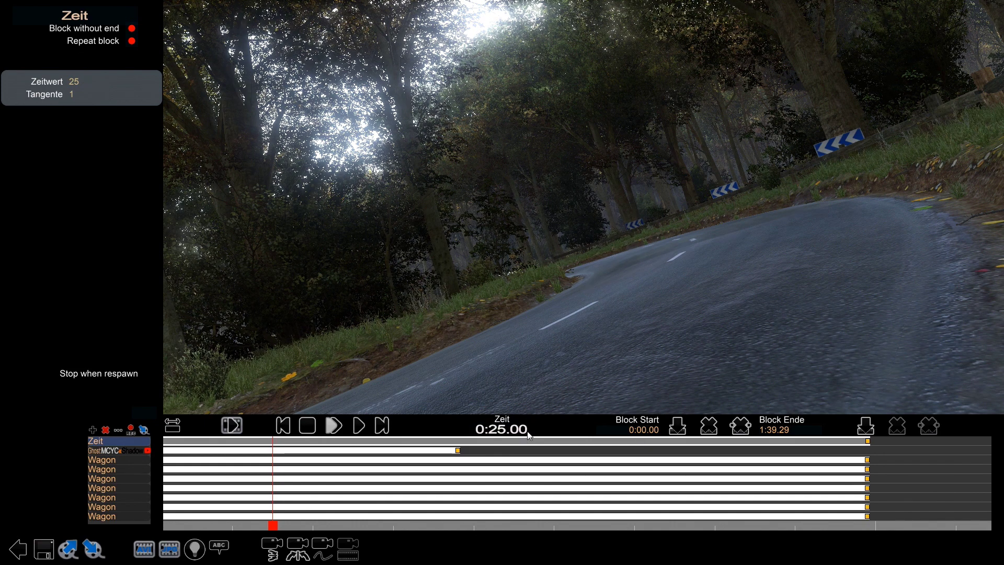
pyautogui.press('space')
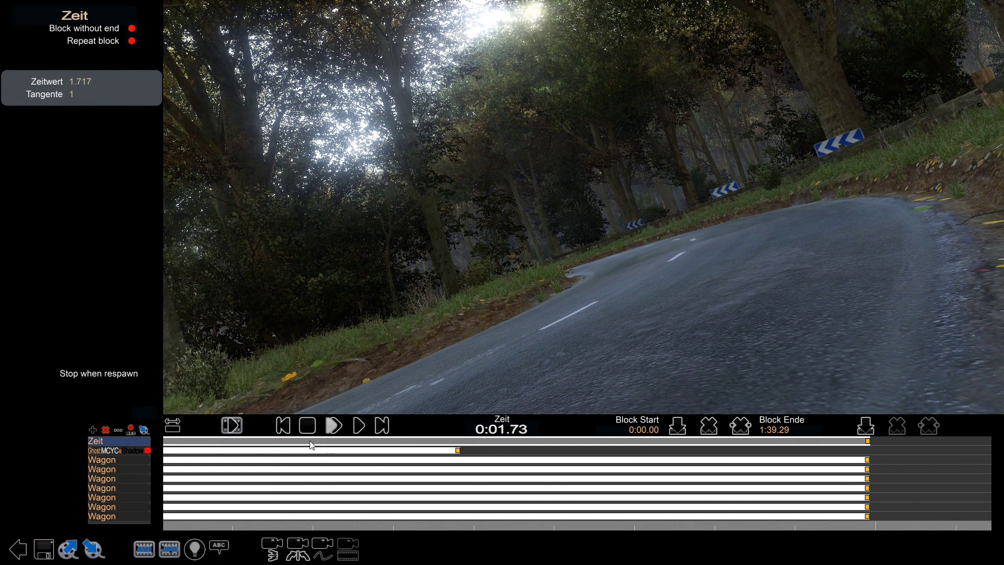
# Fit the whole timeline, set the current time to 0:25.50 and add a keyframe to the Zeit block there
pyautogui.click(171, 422)
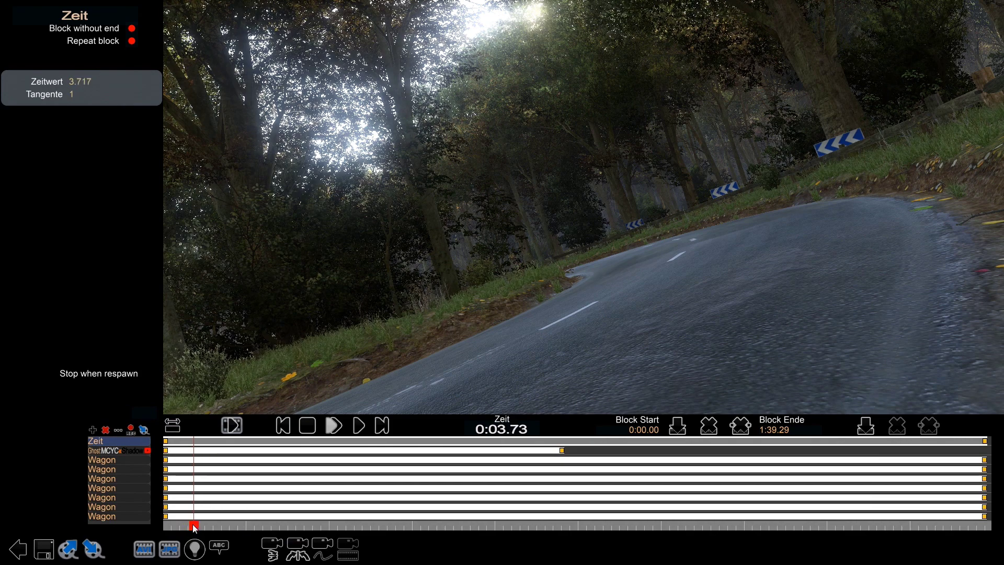
pyautogui.moveTo(241, 524); pyautogui.dragTo(377, 523)
pyautogui.click(538, 430)
pyautogui.press('BackSpace')
pyautogui.press('BackSpace')
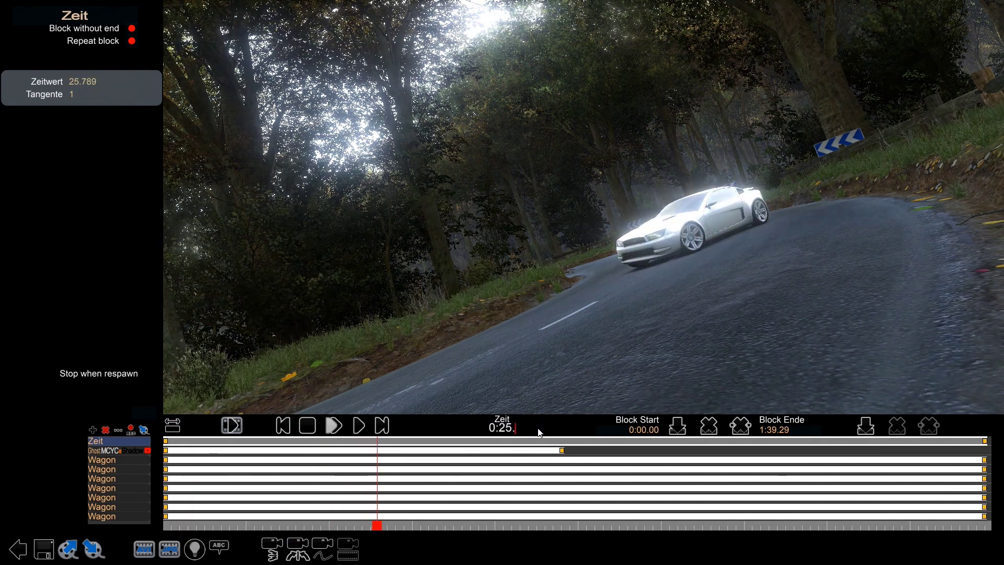
pyautogui.write('50')
pyautogui.press('Return')
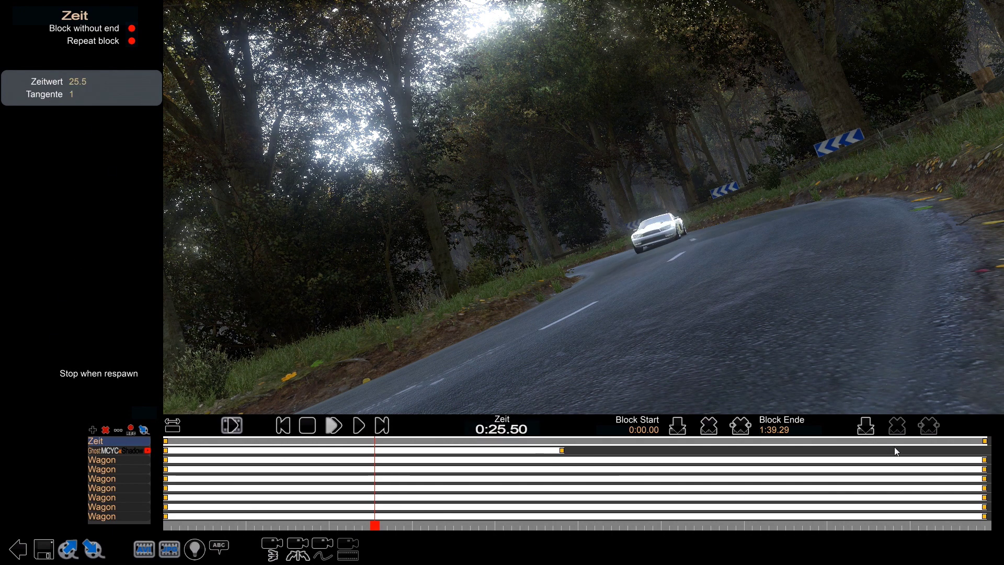
pyautogui.click(865, 426)
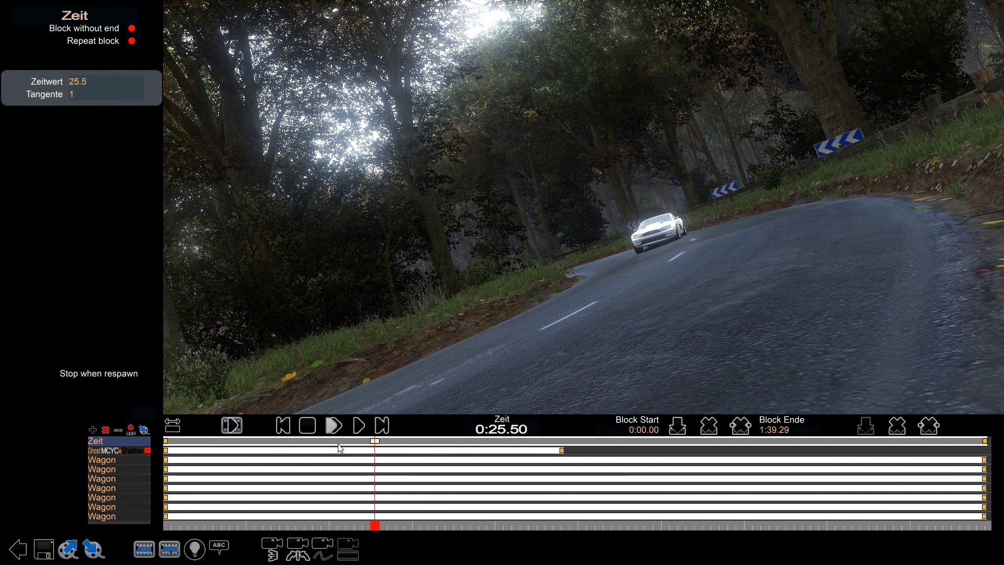
# Play the car's pass from the 0:25.50 keyframe and add a second Zeit keyframe at 0:26.10
pyautogui.click(377, 523)
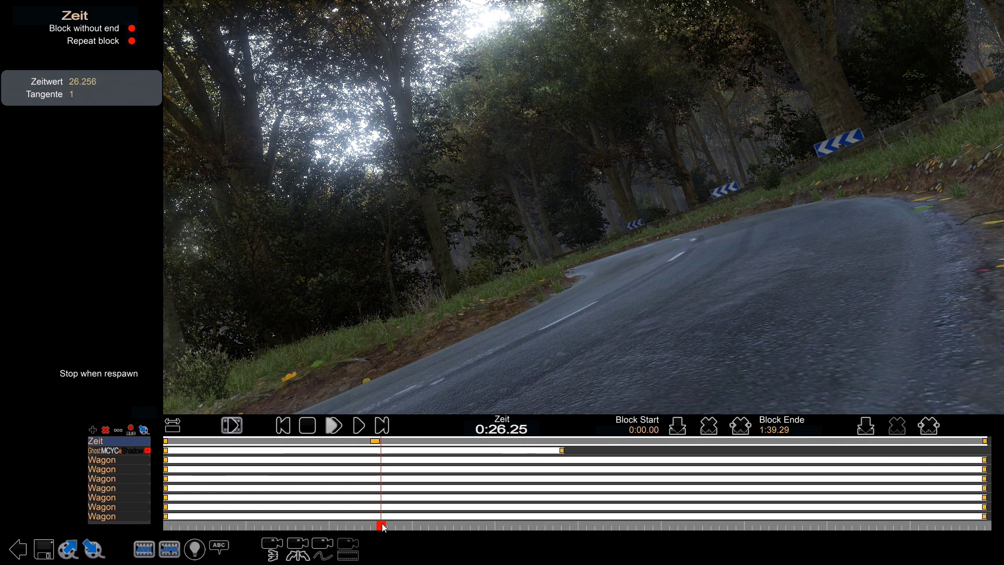
pyautogui.click(372, 441)
pyautogui.click(333, 425)
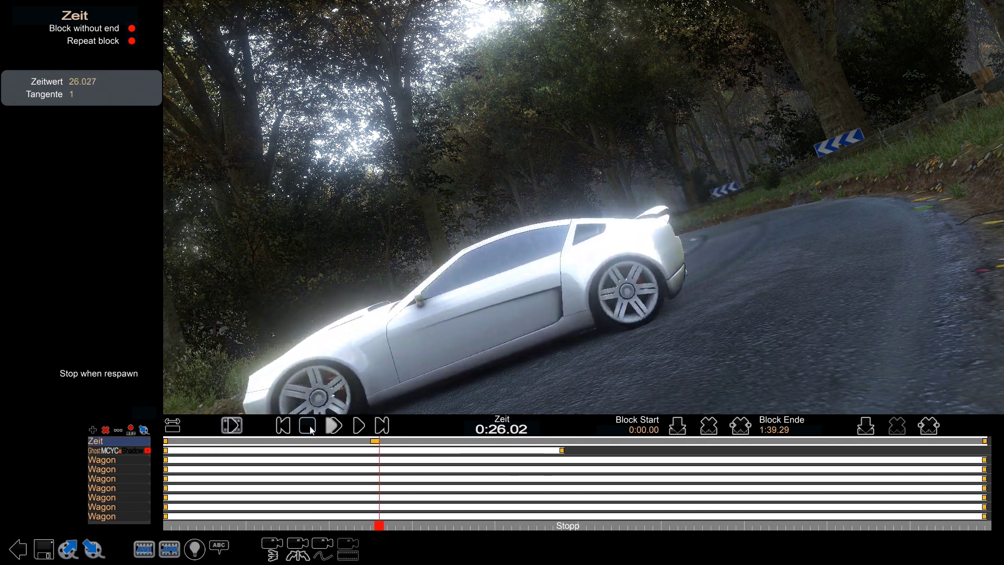
pyautogui.click(308, 426)
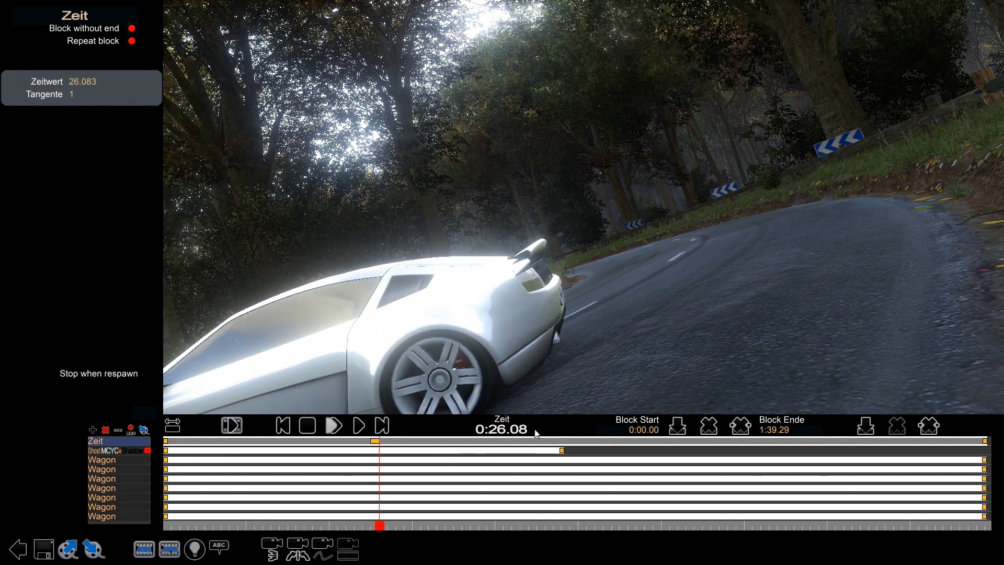
pyautogui.click(334, 425)
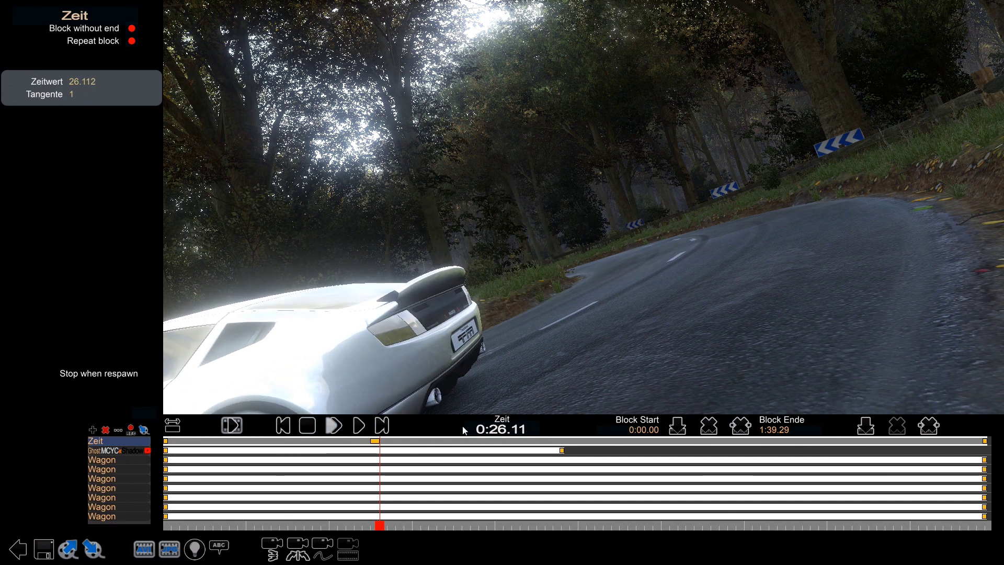
pyautogui.press('BackSpace')
pyautogui.write('0')
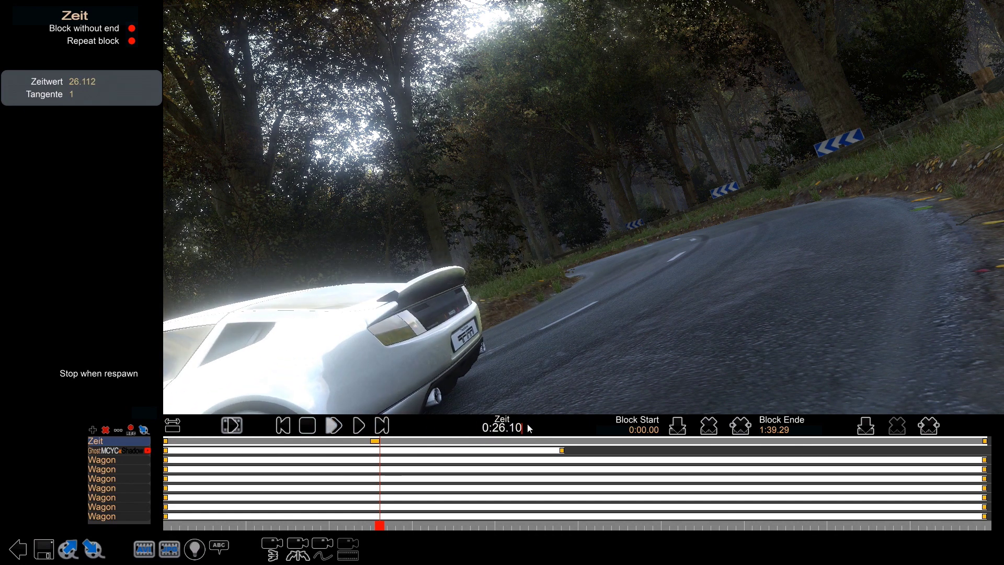
pyautogui.press('Return')
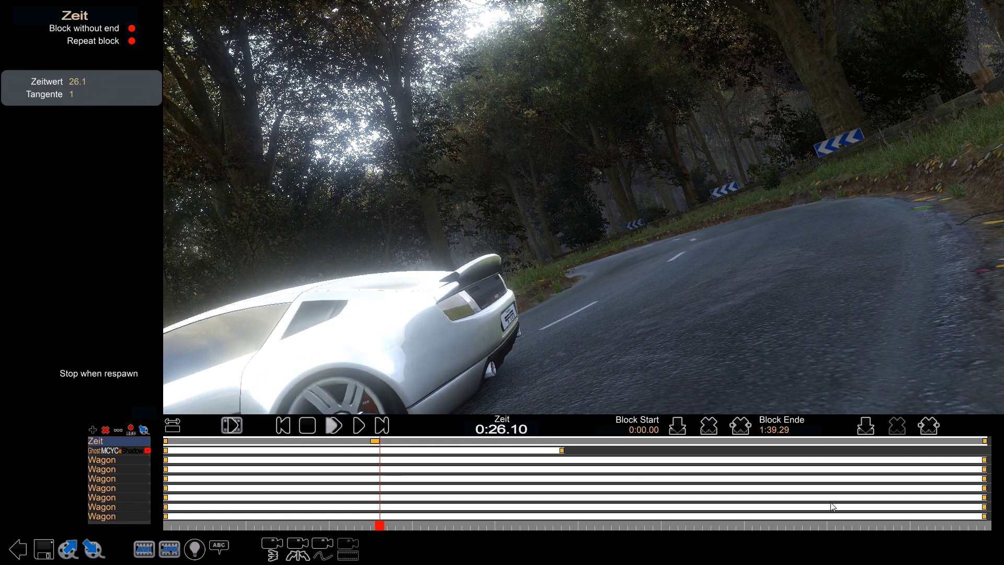
pyautogui.click(867, 423)
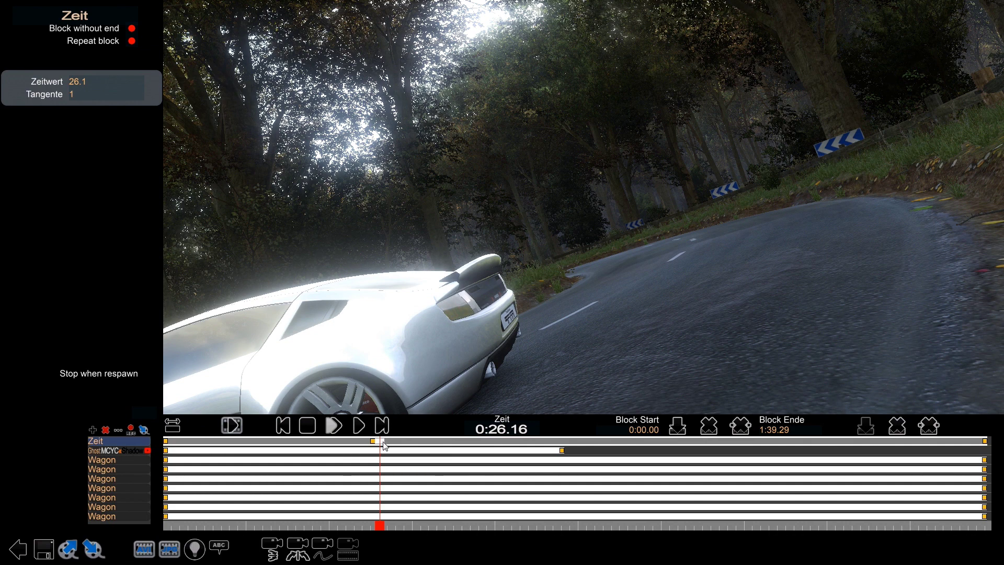
# Move the second curve keyframe of the Zeit block to 0:30.00 and play back the slowed section
pyautogui.moveTo(384, 445); pyautogui.dragTo(398, 447)
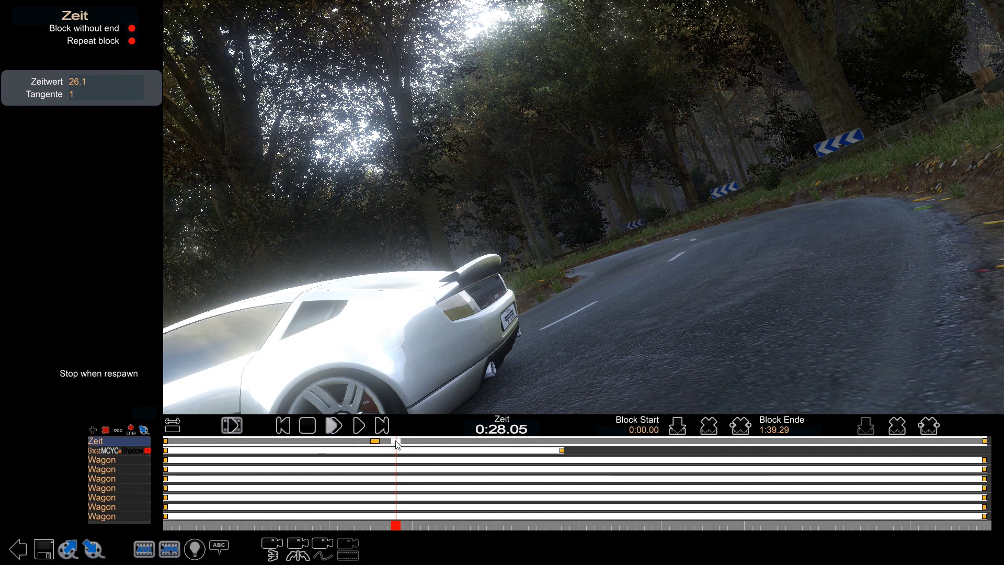
pyautogui.moveTo(396, 445)
pyautogui.mouseDown()
pyautogui.moveTo(414, 445)
pyautogui.moveTo(376, 445)
pyautogui.mouseUp()
pyautogui.click(360, 426)
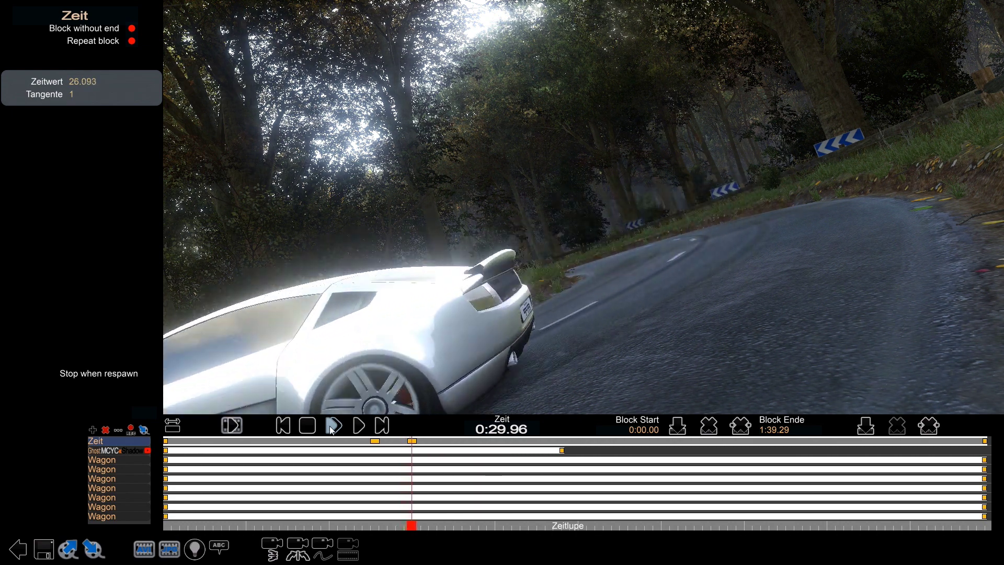
# Compare the Zeitwert and the car's position at the Zeit keyframes at 0:25.50 and 0:30.00
pyautogui.click(376, 442)
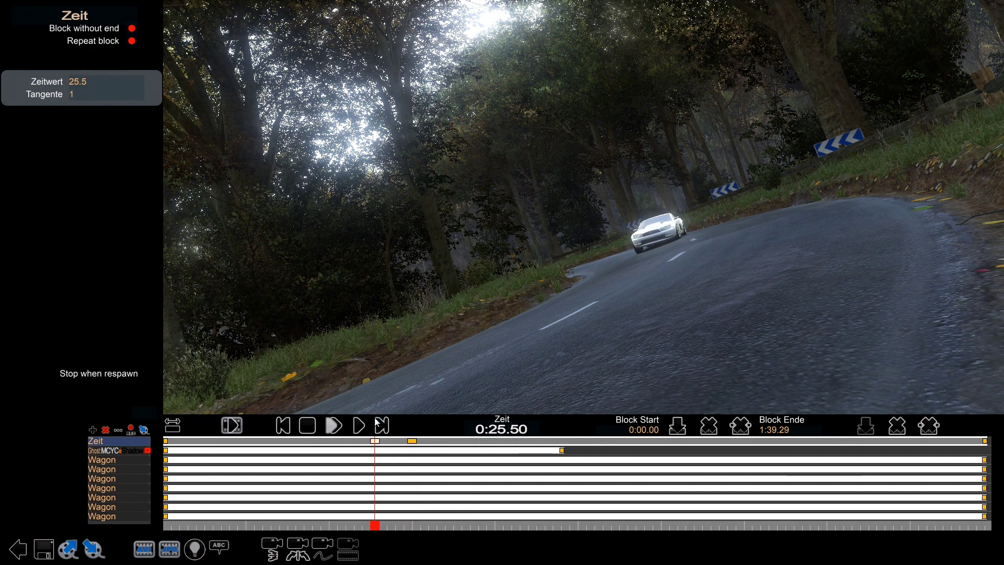
pyautogui.click(412, 441)
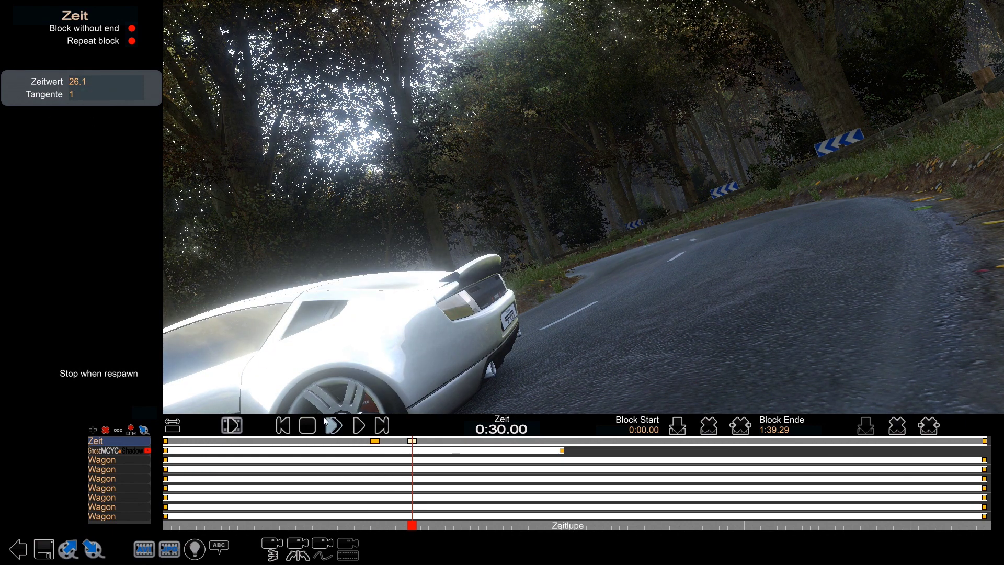
pyautogui.click(375, 441)
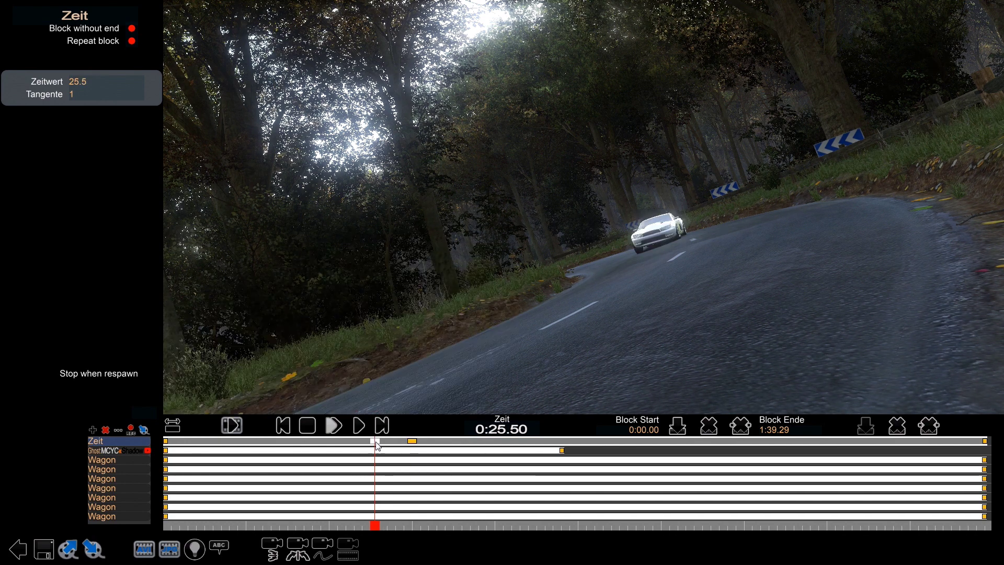
pyautogui.click(412, 442)
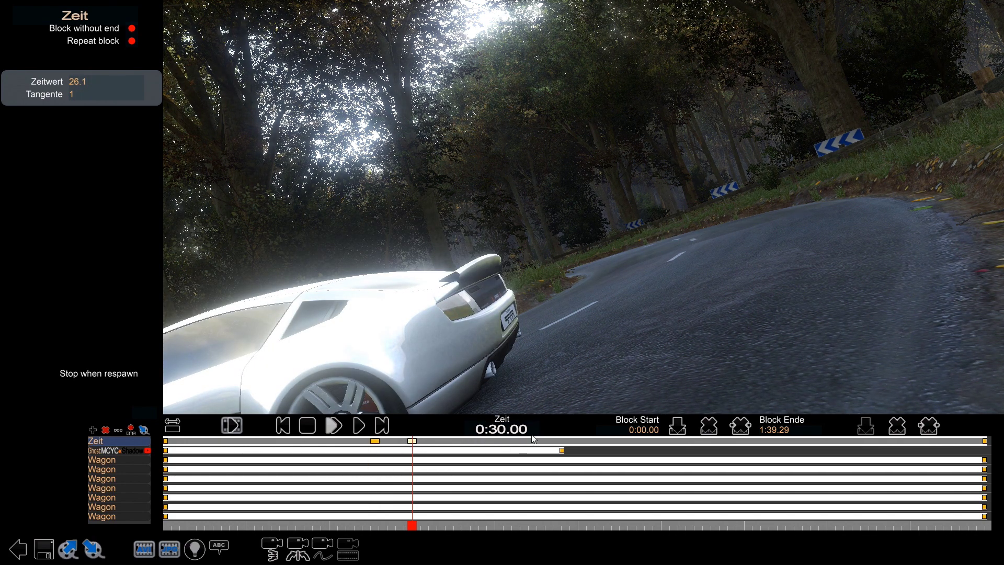
pyautogui.click(374, 442)
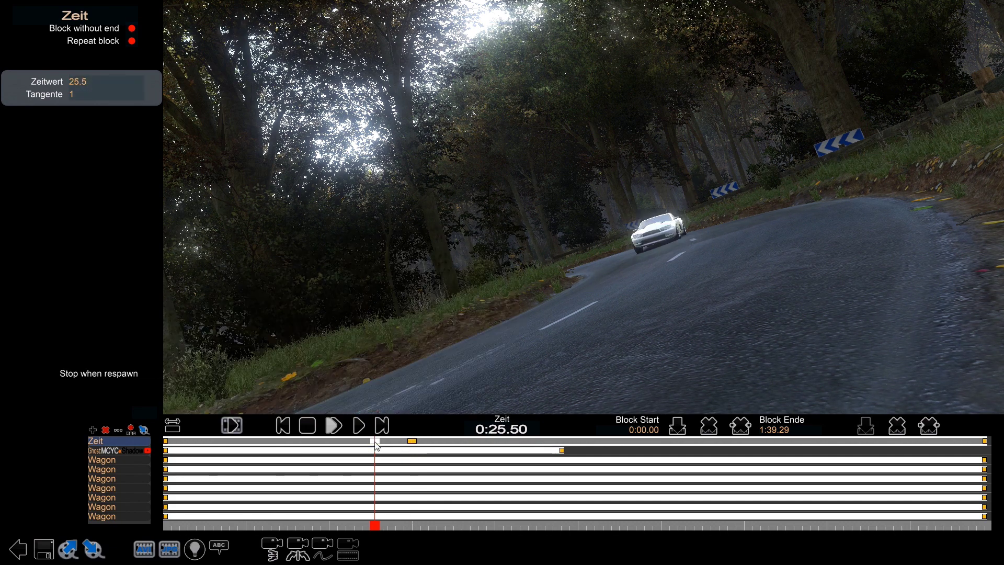
pyautogui.click(412, 442)
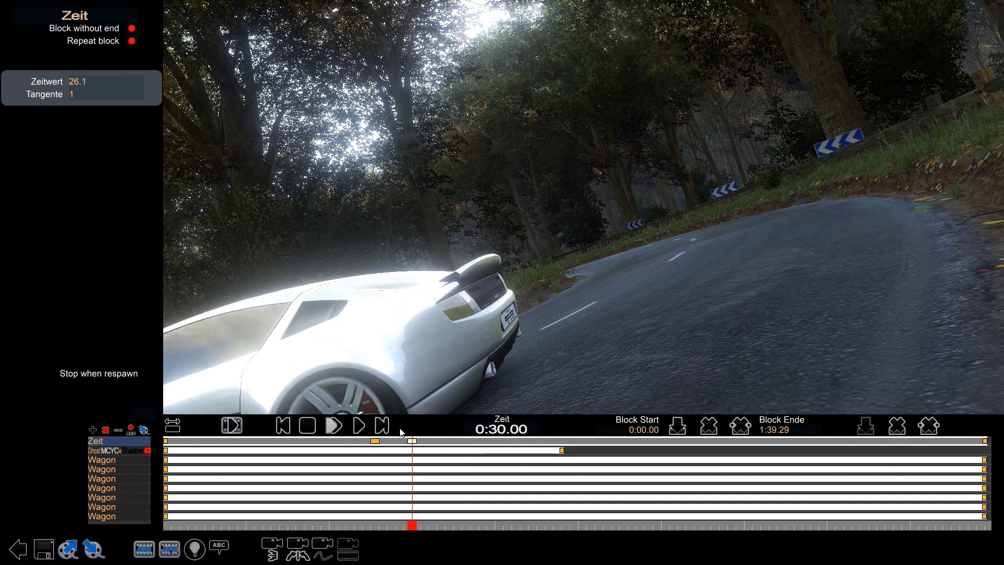
pyautogui.click(376, 442)
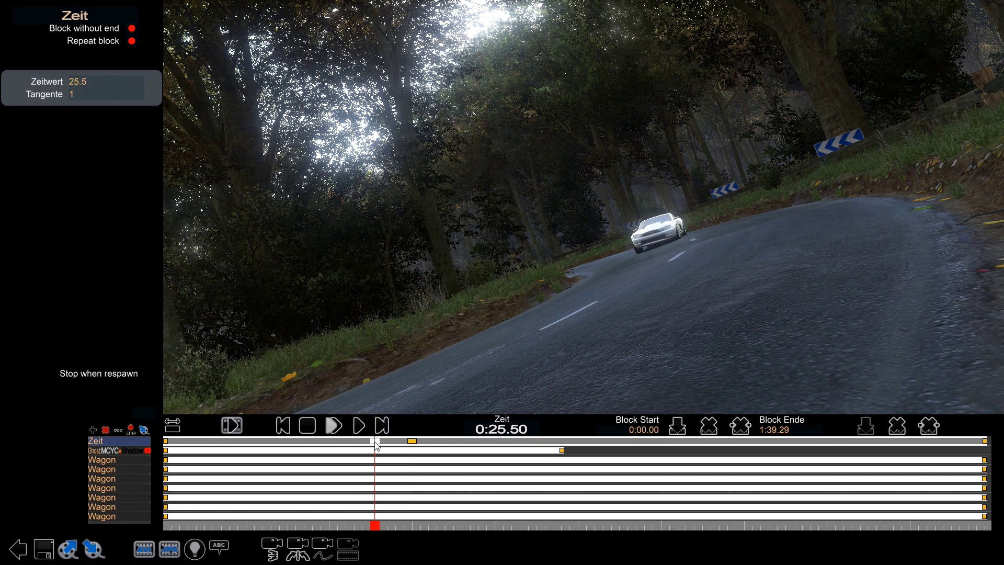
pyautogui.click(411, 442)
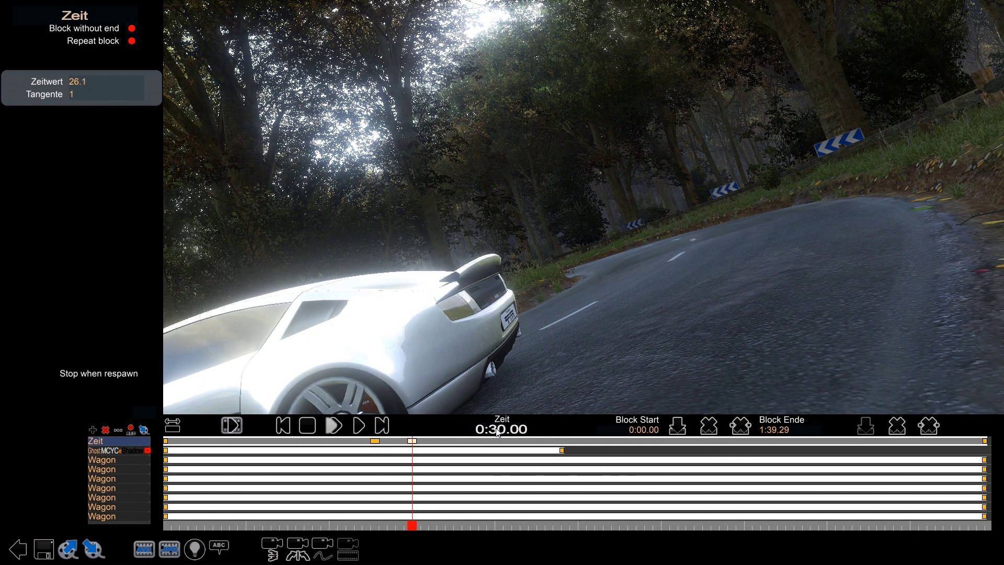
pyautogui.click(375, 442)
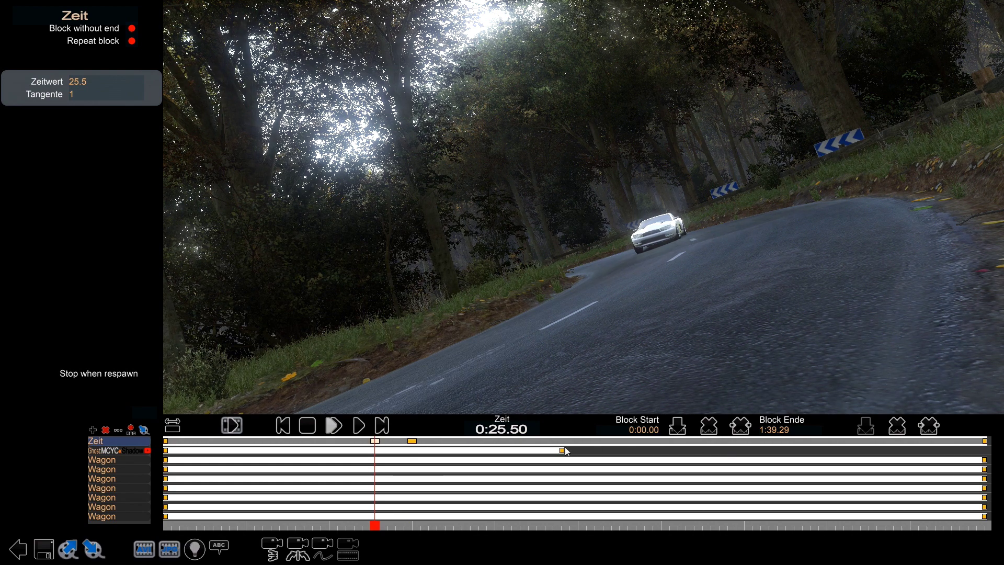
# Set the current time to 1:43.79 and move the end keyframe of the Zeit block there
pyautogui.click(413, 441)
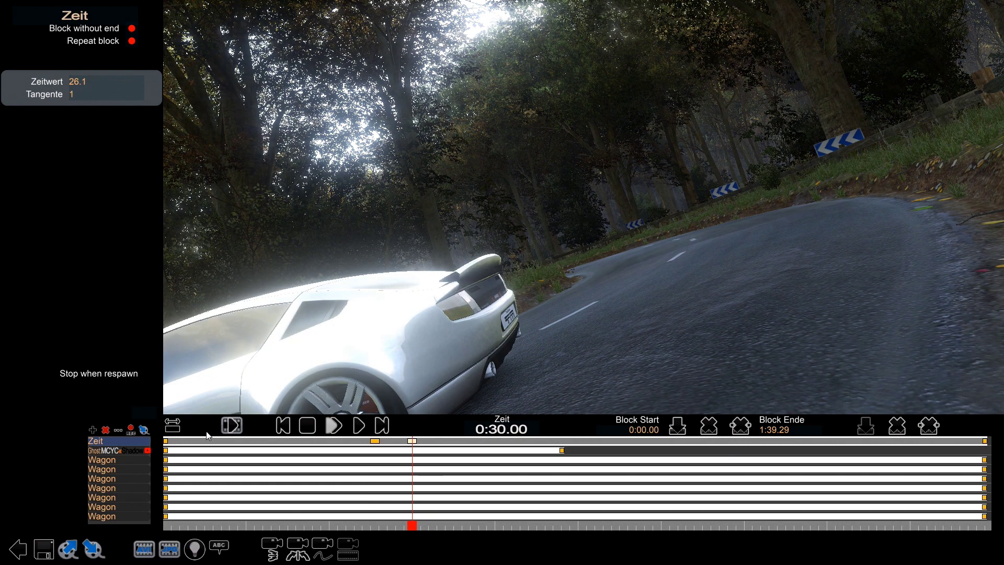
pyautogui.click(985, 441)
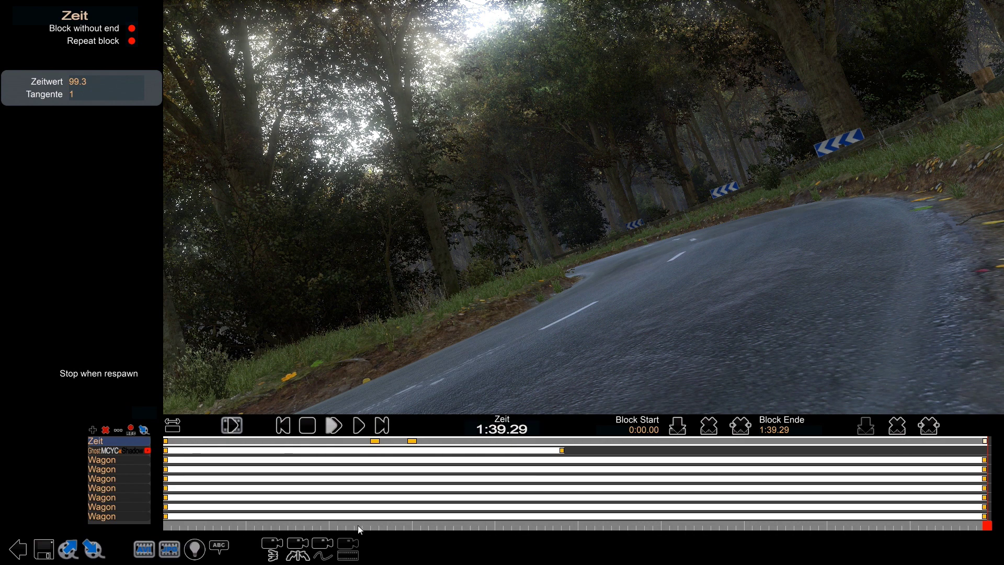
pyautogui.moveTo(355, 525); pyautogui.dragTo(182, 513, button='right')
pyautogui.scroll(5, 884, 519)
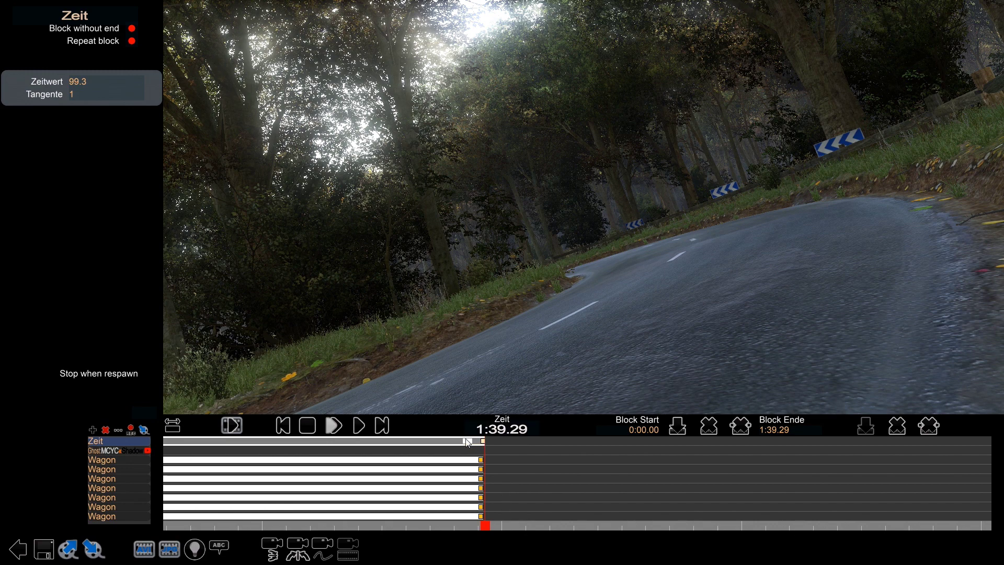
pyautogui.click(518, 430)
pyautogui.press('BackSpace')
pyautogui.press('BackSpace')
pyautogui.press('BackSpace')
pyautogui.press('BackSpace')
pyautogui.press('BackSpace')
pyautogui.write('43.79')
pyautogui.press('Return')
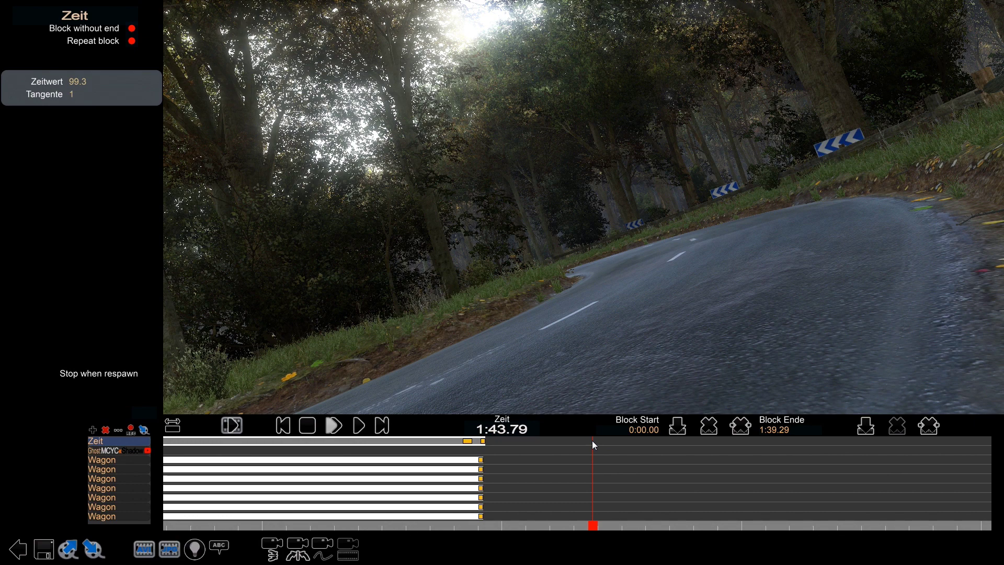
pyautogui.click(592, 440)
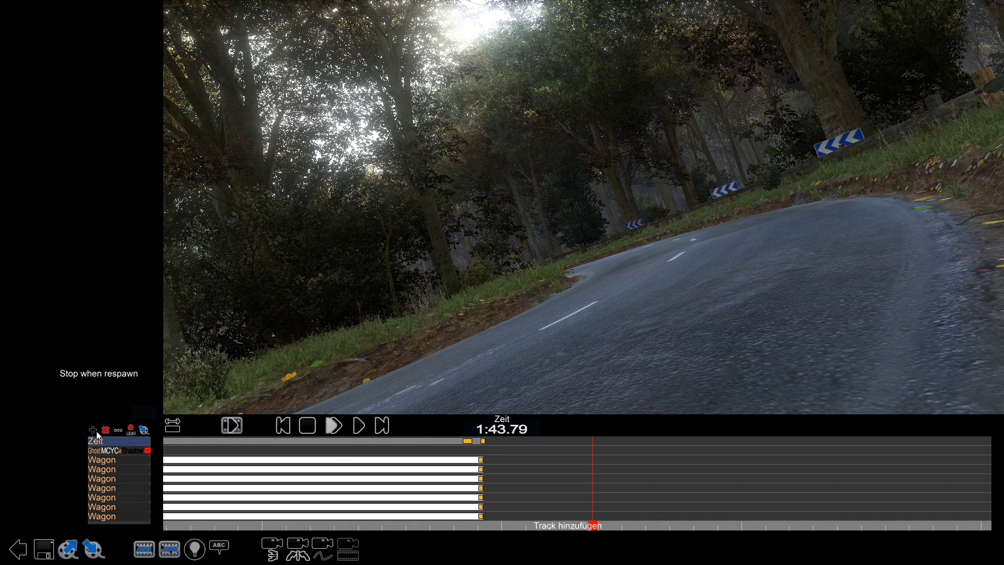
pyautogui.click(96, 430)
# Fit the whole timeline, rewind the replay and play back the slowed section from the Zeit keyframe at 0:25.50
pyautogui.click(173, 425)
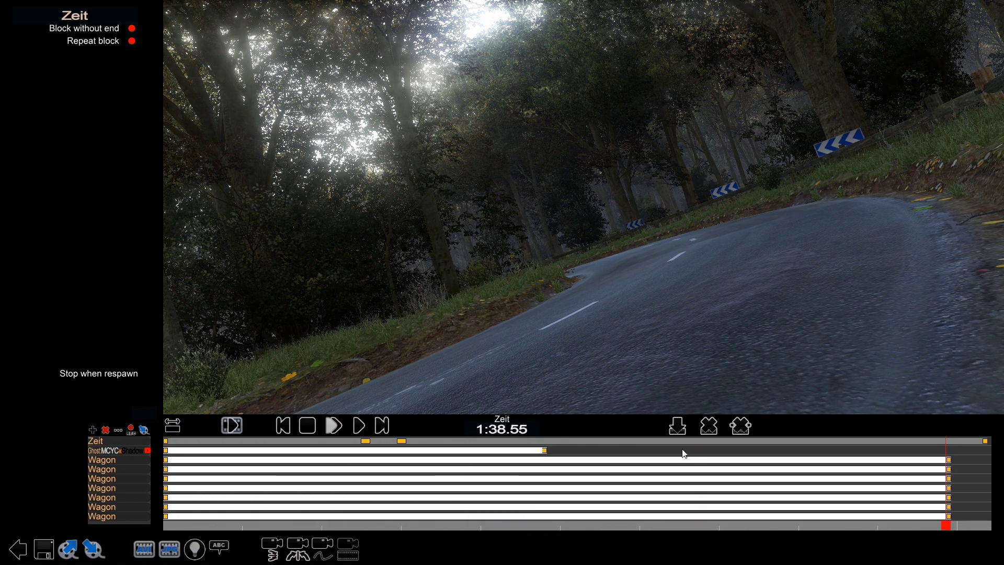
pyautogui.click(282, 425)
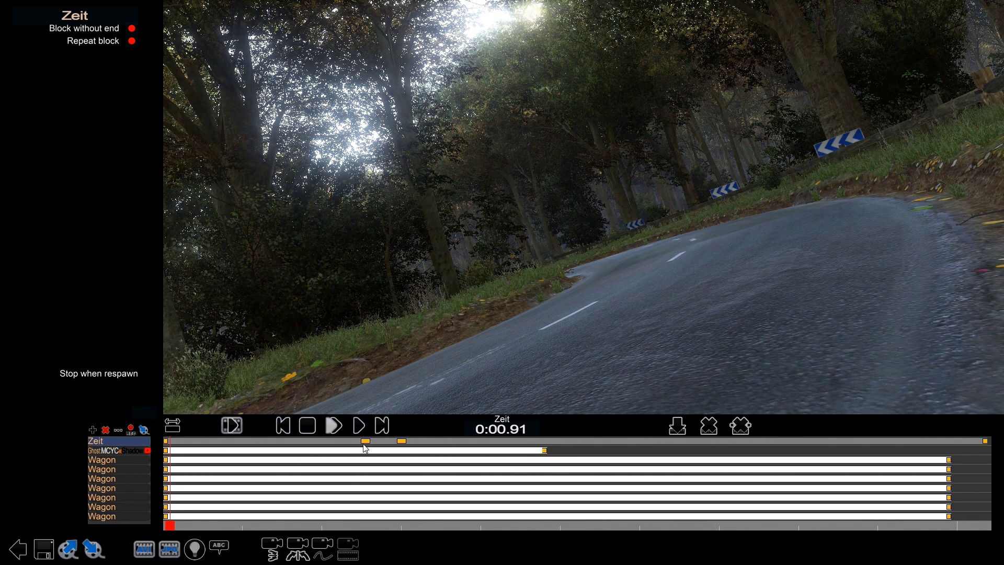
pyautogui.click(366, 441)
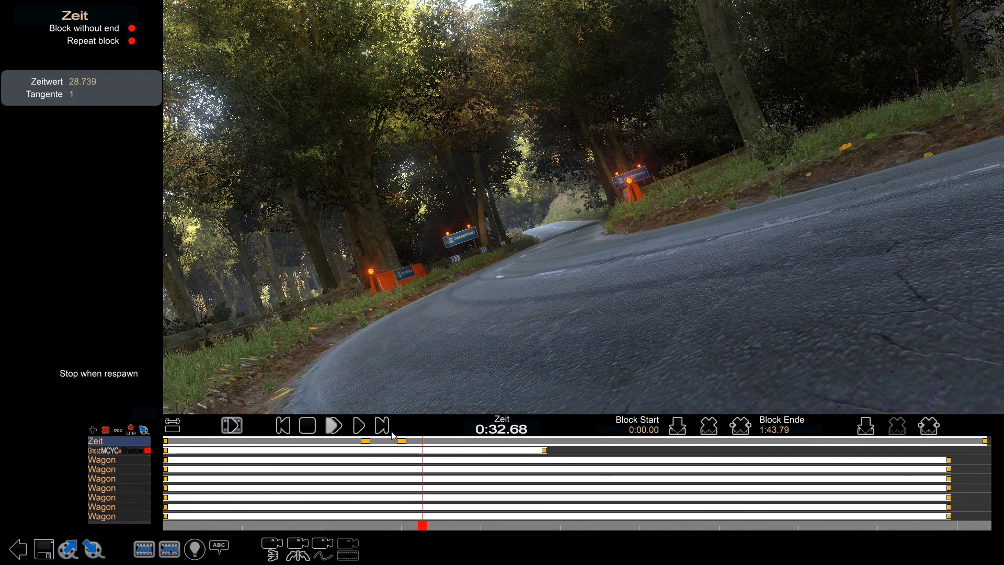
# Add an Eigene Kamera track at the 0:25.50 Zeit keyframe and move its block start to 0:24.62
pyautogui.click(365, 440)
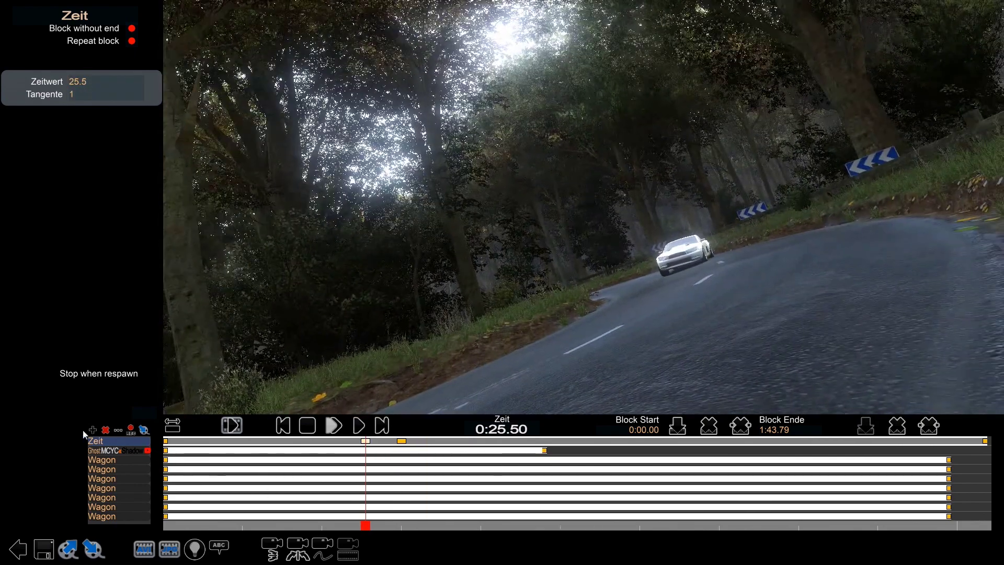
pyautogui.click(90, 430)
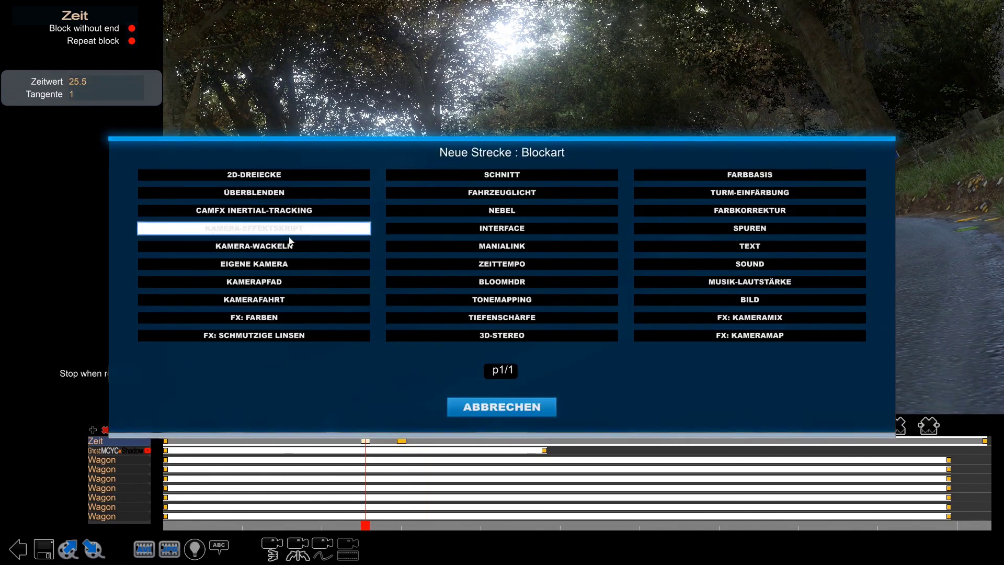
pyautogui.click(290, 264)
pyautogui.scroll(3, 365, 525)
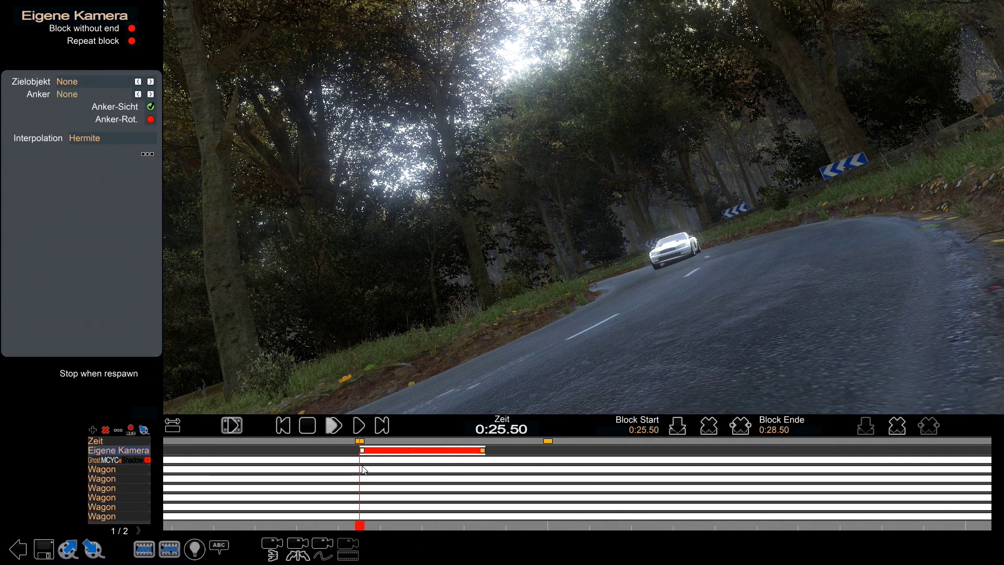
pyautogui.moveTo(361, 450); pyautogui.dragTo(324, 451)
# Add a camera keyframe to the Eigene Kamera block level with the first slow-motion Zeit keyframe and reframe its view
pyautogui.click(356, 526)
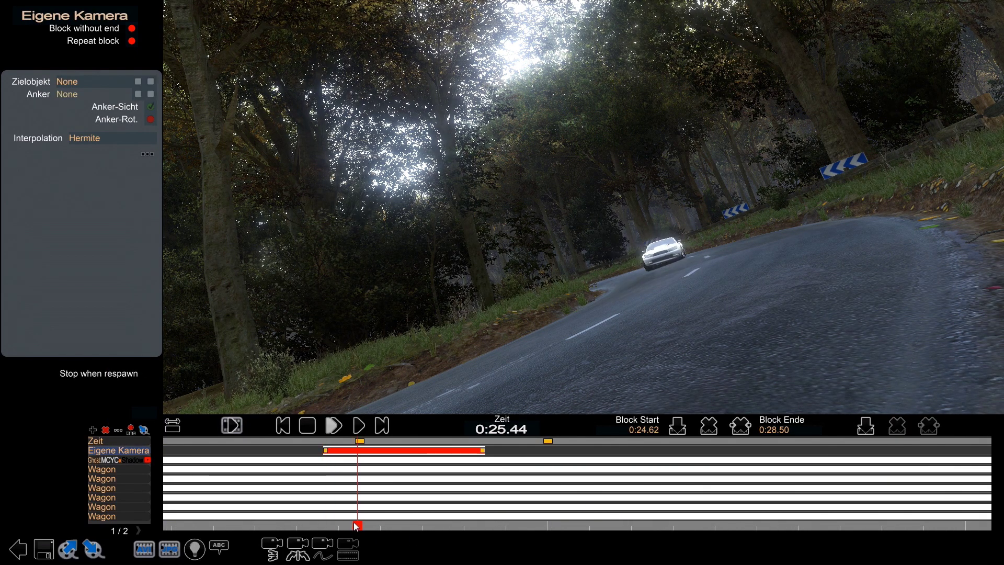
pyautogui.click(360, 450)
pyautogui.moveTo(798, 257); pyautogui.dragTo(596, 299)
pyautogui.click(318, 524)
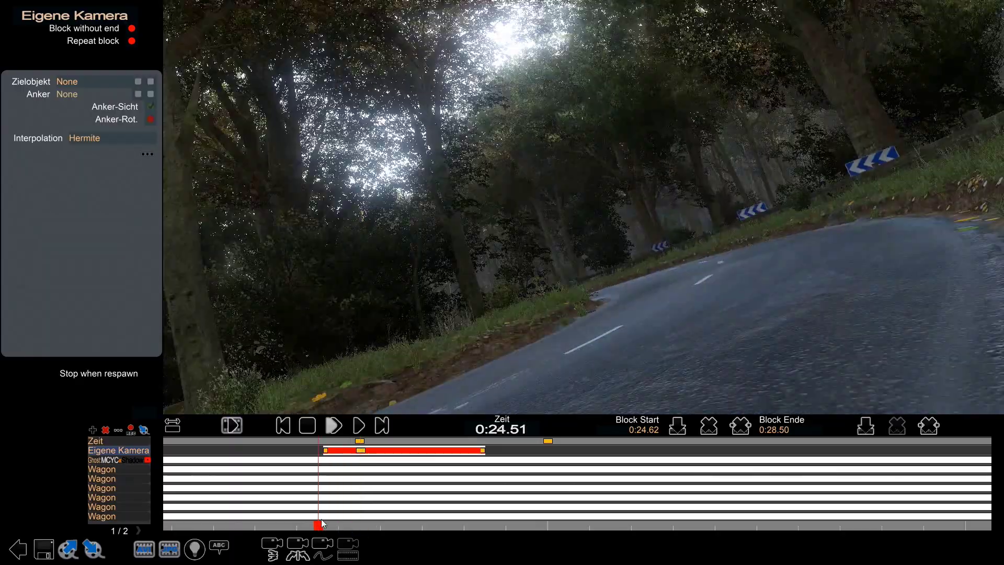
pyautogui.click(325, 450)
# Extend the Eigene Kamera block to 0:32.64 and add a reframed camera keyframe level with the 0:30.00 Zeit keyframe
pyautogui.scroll(1, 325, 450)
pyautogui.moveTo(323, 526); pyautogui.dragTo(494, 525)
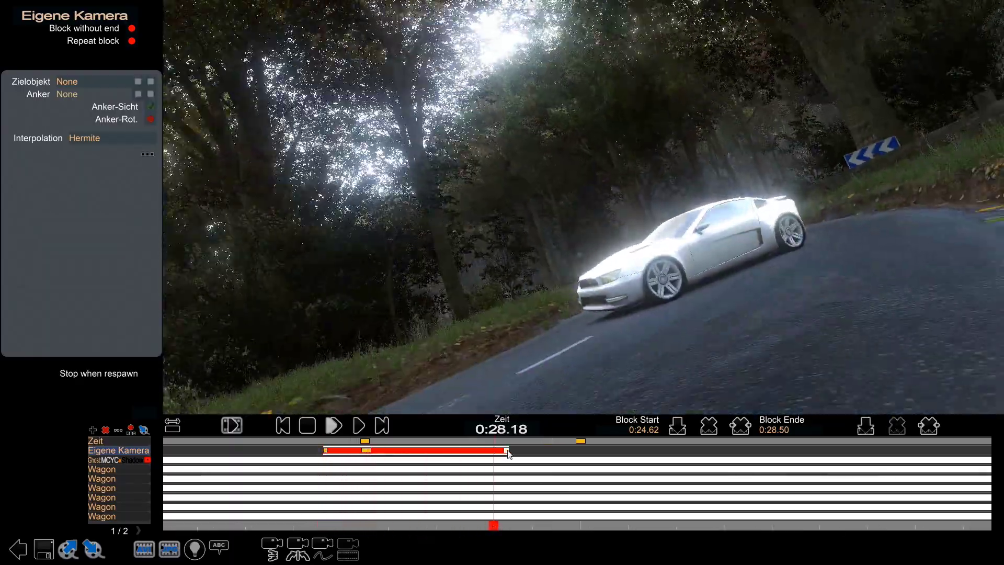
pyautogui.moveTo(507, 450); pyautogui.dragTo(705, 451)
pyautogui.click(580, 524)
pyautogui.click(581, 450)
pyautogui.moveTo(424, 247); pyautogui.dragTo(465, 164)
# Preview the camera shot in slow motion and add a camera keyframe at 0:27.17 with the view turned onto the car
pyautogui.click(324, 450)
pyautogui.click(332, 425)
pyautogui.click(727, 249)
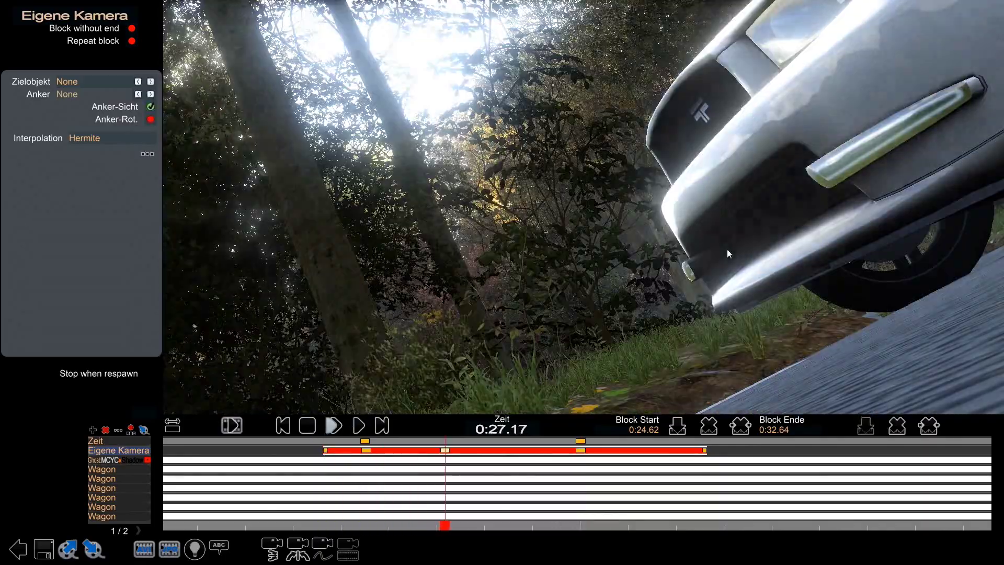
pyautogui.moveTo(726, 249); pyautogui.dragTo(487, 249)
pyautogui.click(359, 425)
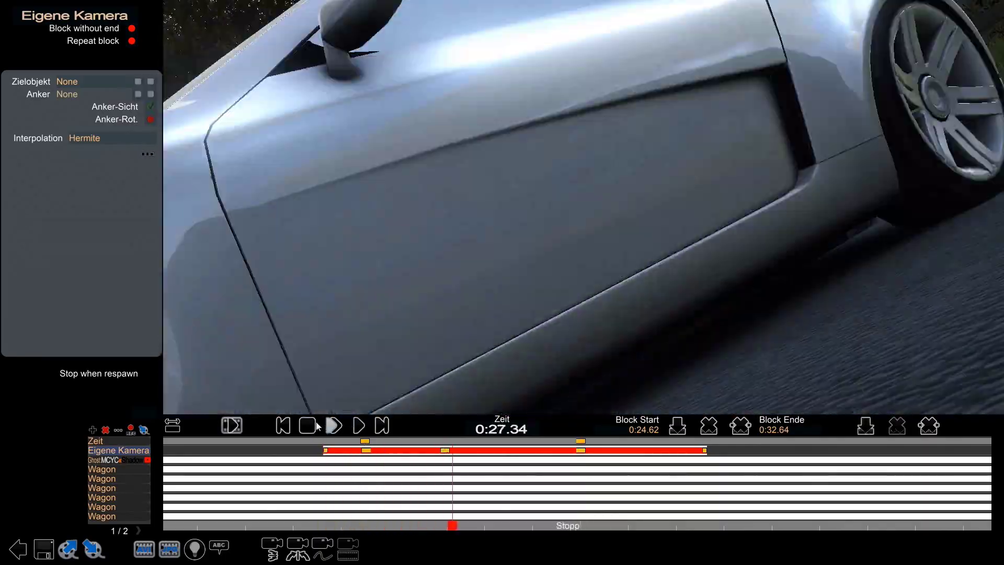
pyautogui.click(313, 425)
# Add more reframed keyframes across the Eigene Kamera block, including one at 0:25.77, and shift that one slightly earlier
pyautogui.click(831, 128)
pyautogui.moveTo(484, 524); pyautogui.dragTo(378, 525)
pyautogui.click(515, 253)
pyautogui.click(663, 399)
pyautogui.click(571, 316)
pyautogui.click(562, 265)
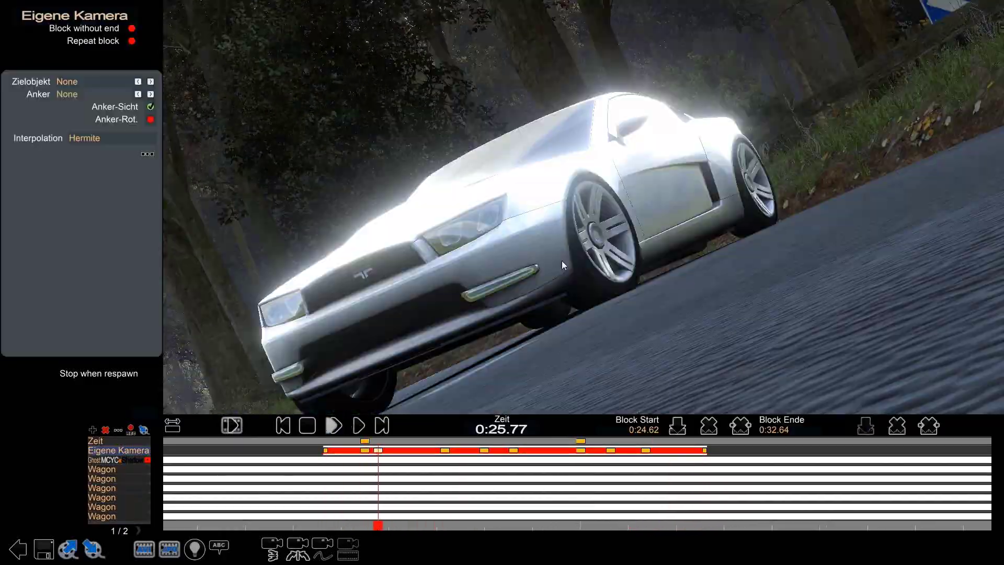
pyautogui.moveTo(377, 450); pyautogui.dragTo(374, 450)
# Scrub through the opening of the Eigene Kamera block and play back the camera move past the car
pyautogui.click(361, 524)
pyautogui.click(353, 425)
pyautogui.click(309, 428)
pyautogui.click(332, 525)
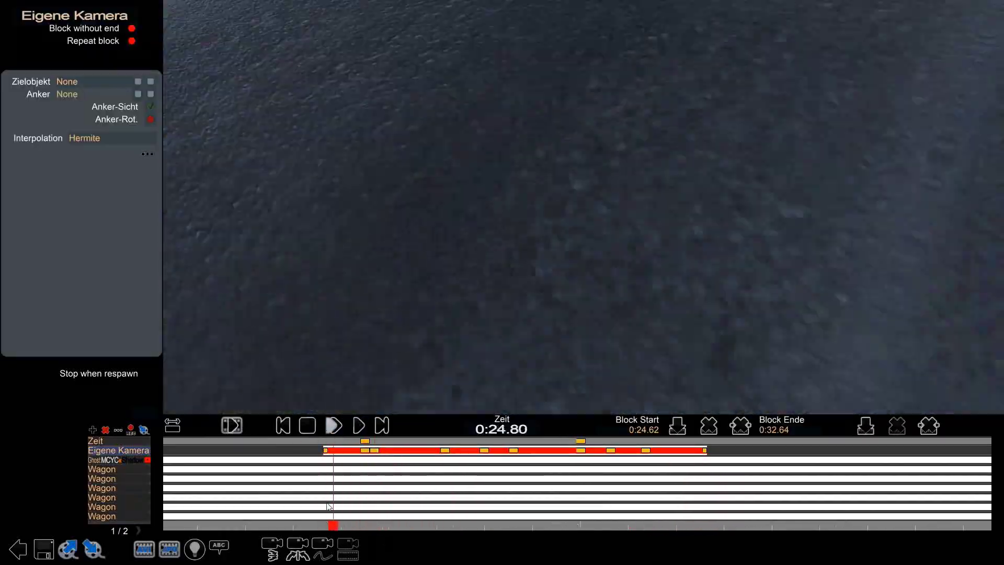
pyautogui.moveTo(328, 507); pyautogui.dragTo(353, 517)
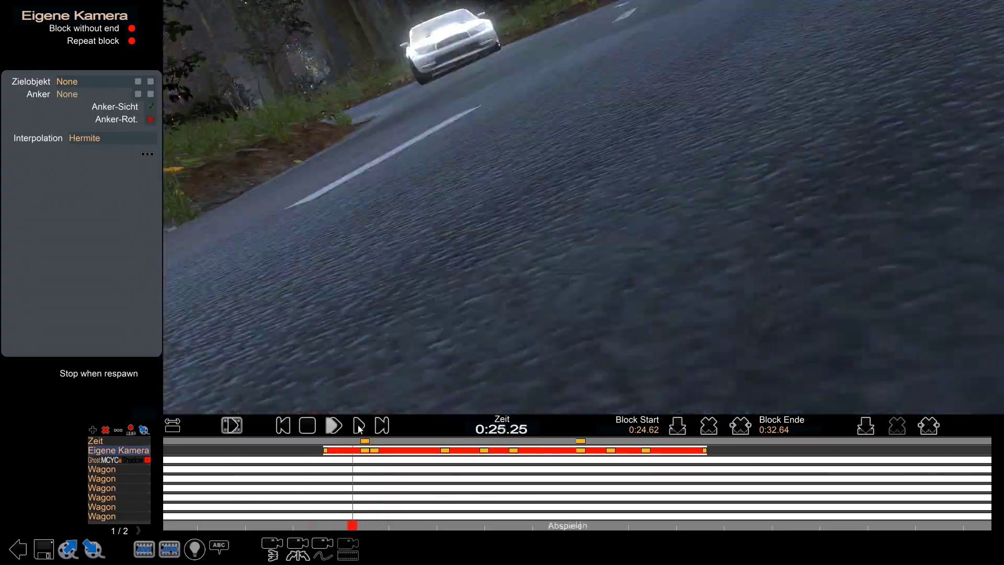
pyautogui.click(359, 426)
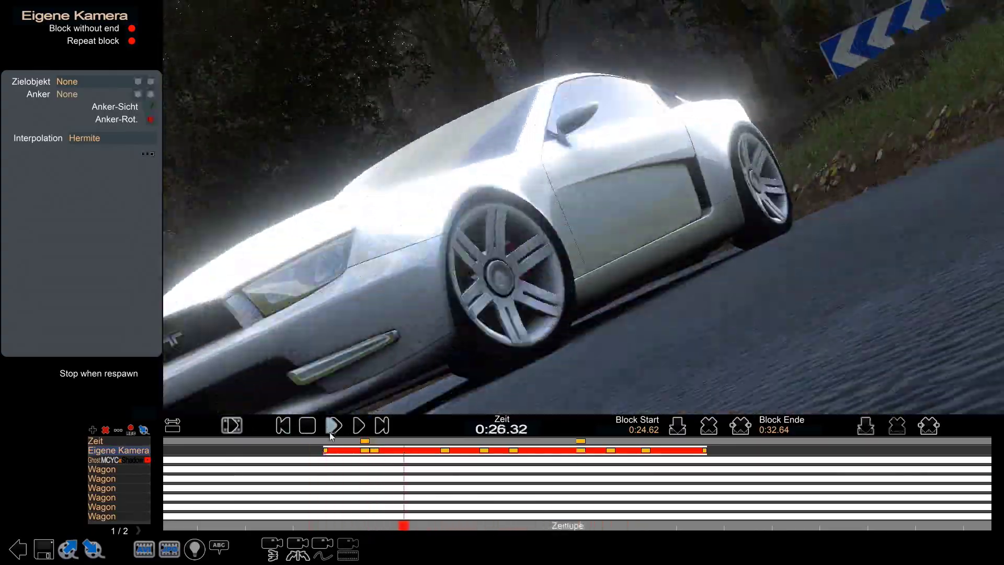
# Add a camera keyframe at 0:30.15 and replay the Eigene Kamera shot from its start
pyautogui.click(445, 450)
pyautogui.click(484, 450)
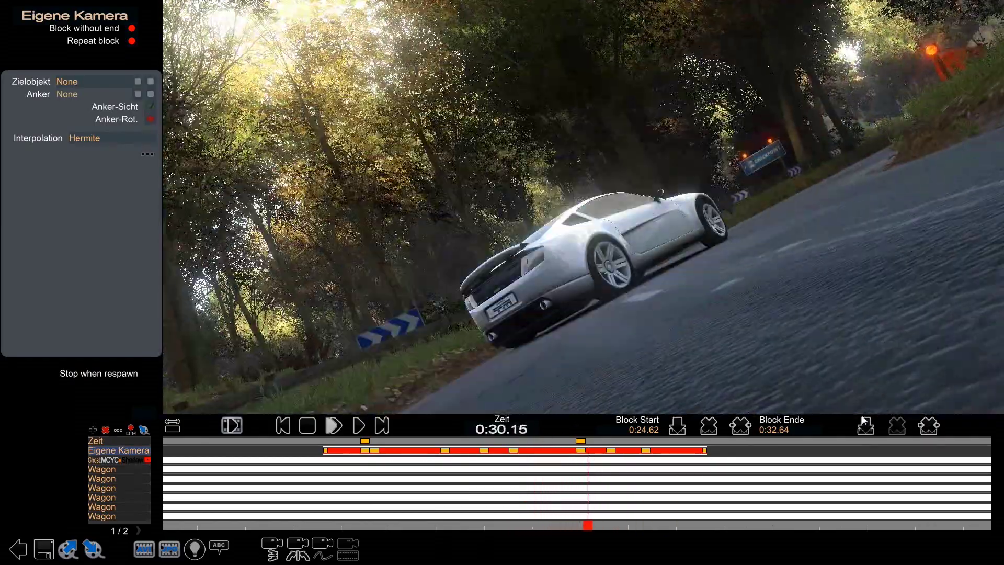
pyautogui.click(314, 428)
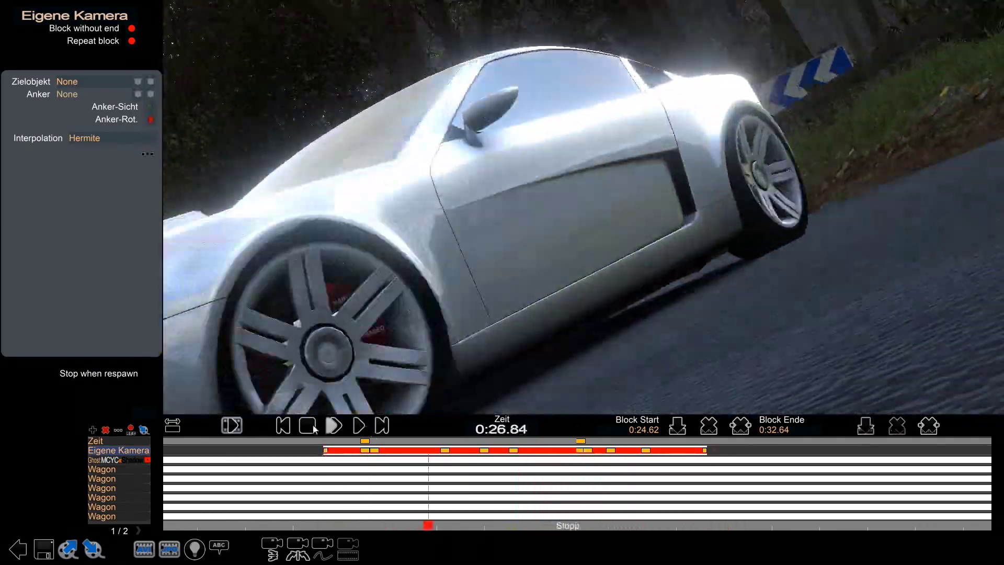
pyautogui.click(444, 450)
pyautogui.click(326, 450)
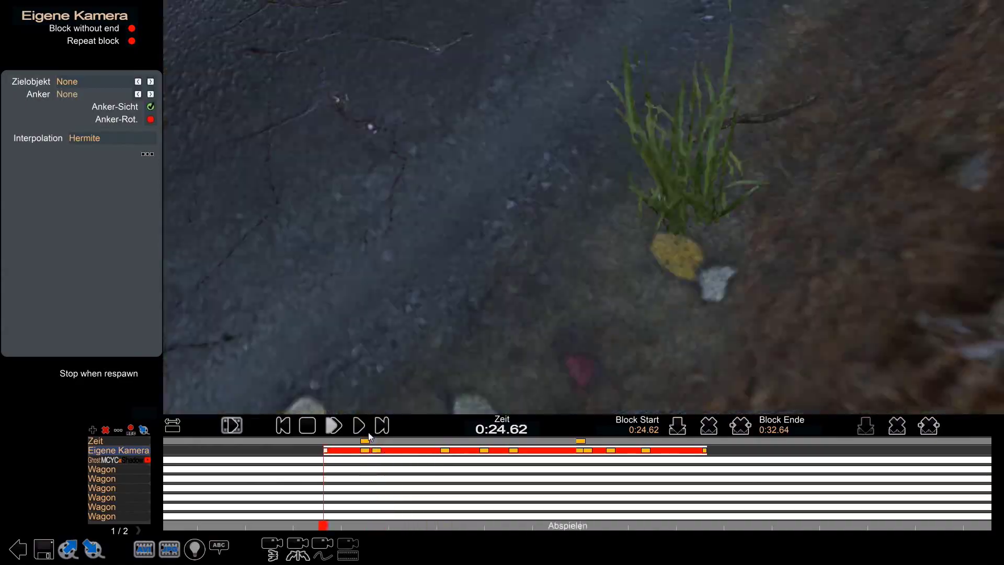
pyautogui.click(365, 431)
pyautogui.click(309, 426)
# Add a Schnitt track at 0:24.62 and stretch its block to the end of the Eigene Kamera block
pyautogui.click(92, 429)
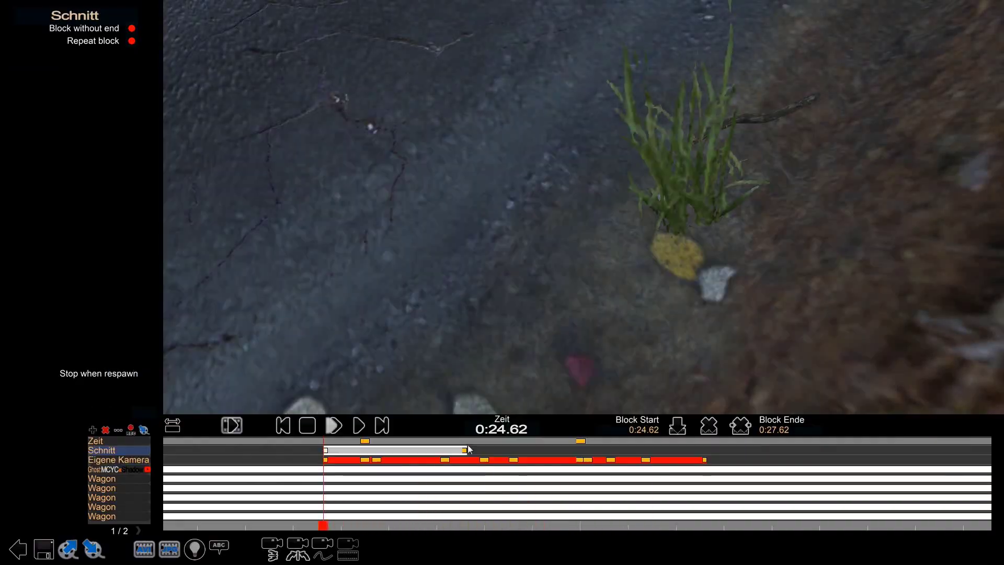
pyautogui.moveTo(464, 450); pyautogui.dragTo(705, 450)
# Add a BloomHdr track at the start of the Eigene Kamera block and set its Intensität to 2
pyautogui.click(326, 460)
pyautogui.click(93, 429)
pyautogui.click(534, 212)
pyautogui.click(96, 101)
pyautogui.write('0.')
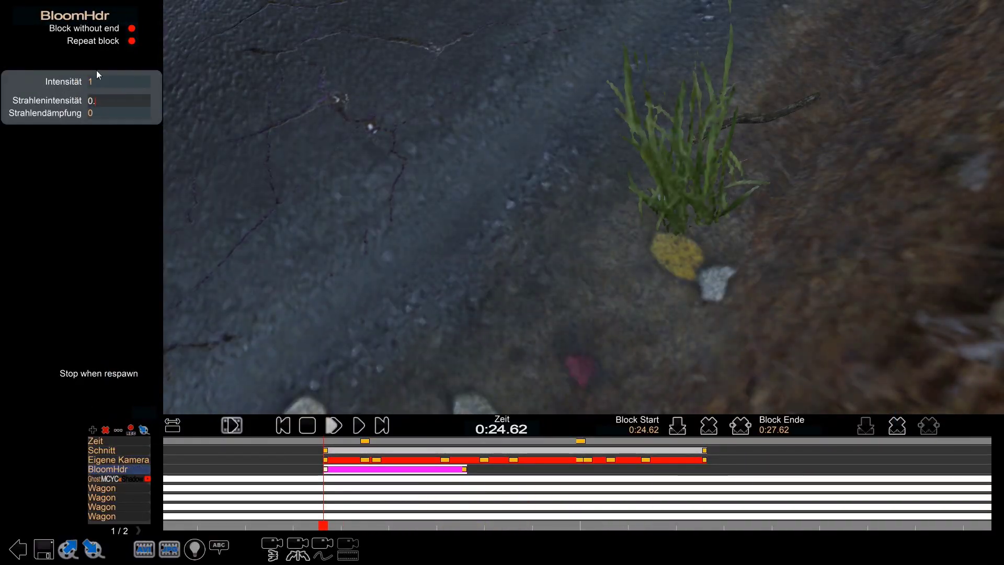
pyautogui.click(97, 82)
pyautogui.write('2')
pyautogui.click(464, 468)
pyautogui.click(326, 469)
pyautogui.click(92, 429)
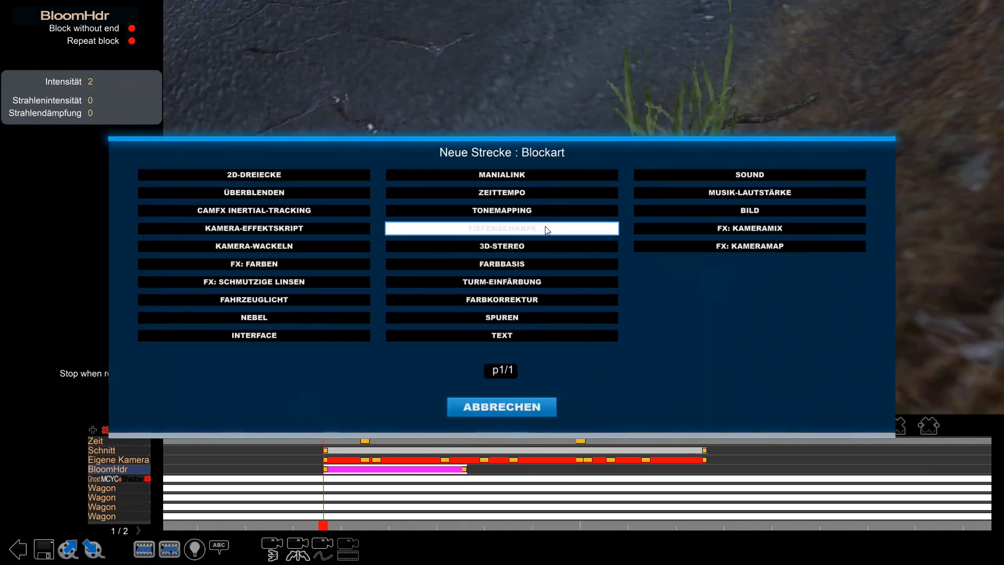
pyautogui.click(457, 414)
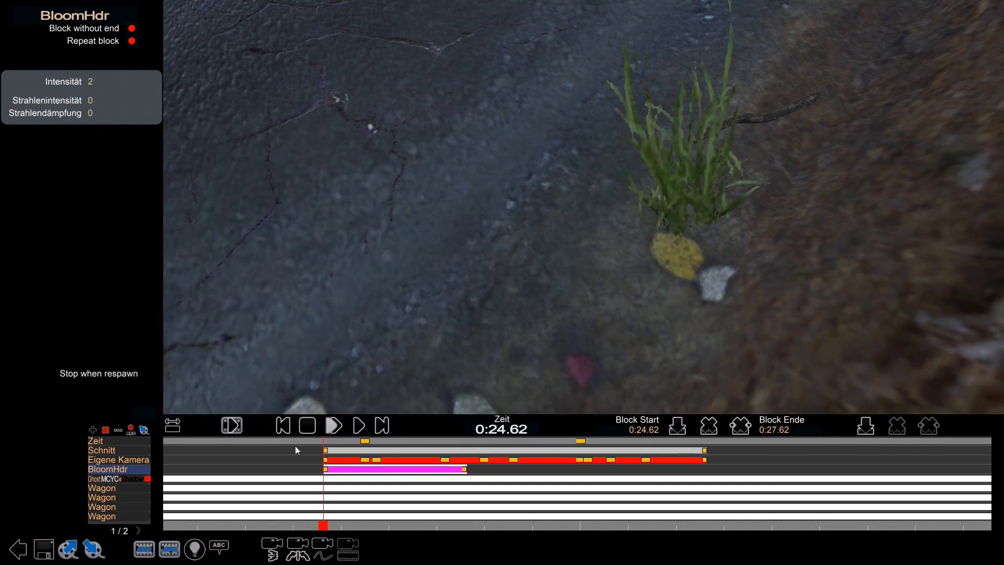
# Save the replay as Drift in the Valley folder, overwriting the existing file
pyautogui.click(43, 549)
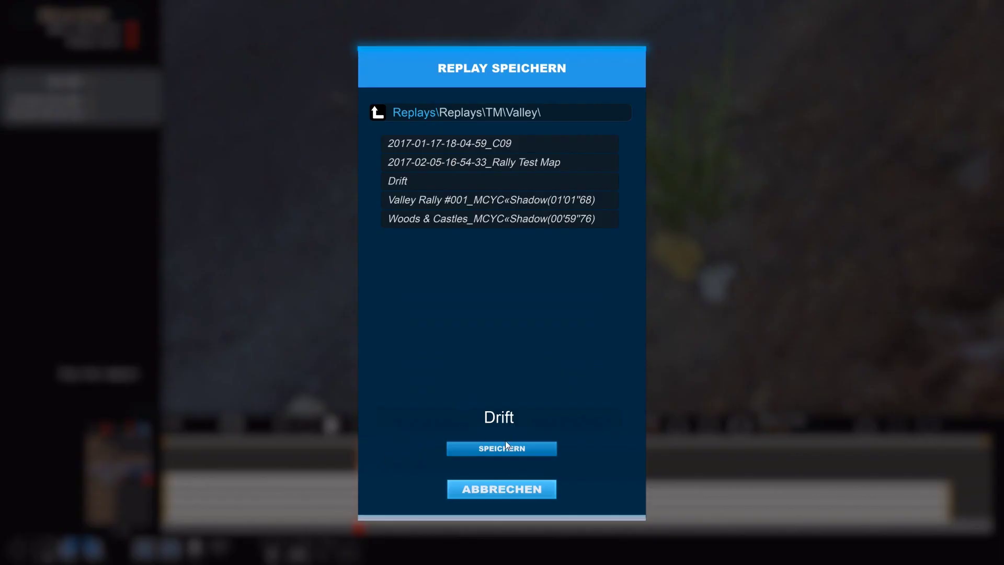
pyautogui.click(501, 448)
pyautogui.click(450, 304)
pyautogui.click(500, 299)
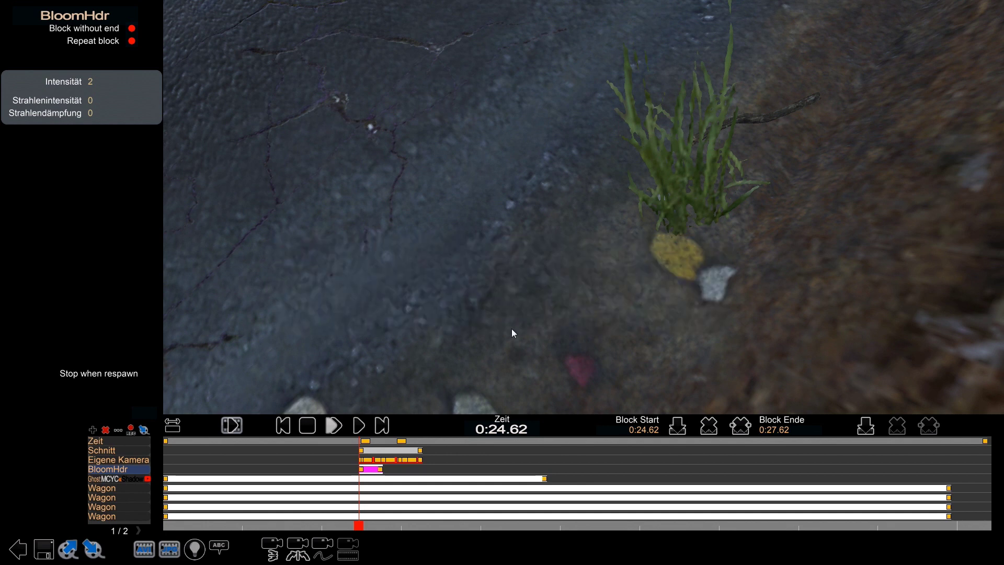
# Try removing the intermediate keyframes from the Zeit block and undo their removal
pyautogui.click(419, 442)
pyautogui.click(929, 426)
pyautogui.click(439, 294)
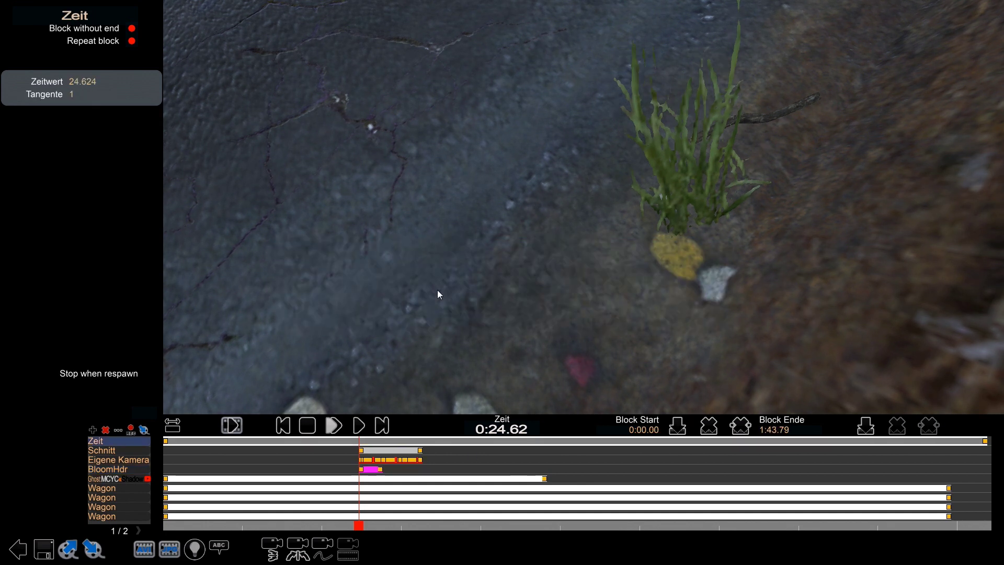
pyautogui.click(165, 441)
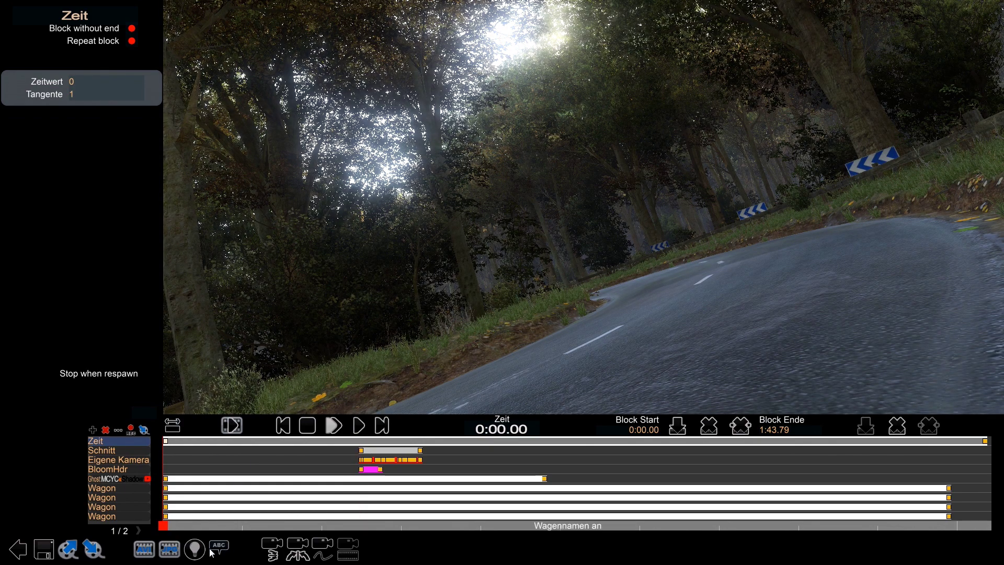
pyautogui.hotkey('ctrl', 'z')
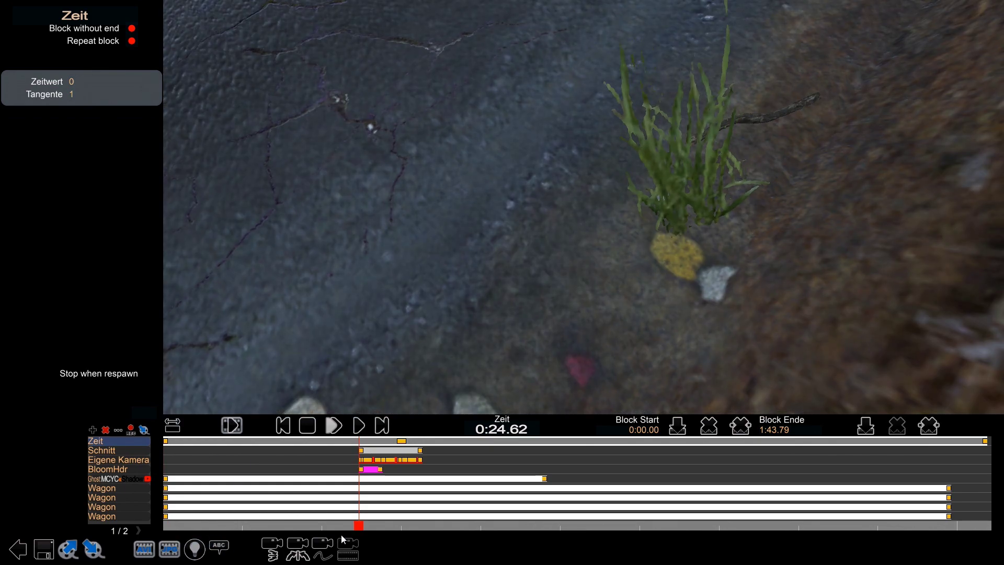
# Step through the Zeit keyframes around the slowed section and add another keyframe to the Zeit block at 0:33.95
pyautogui.click(363, 526)
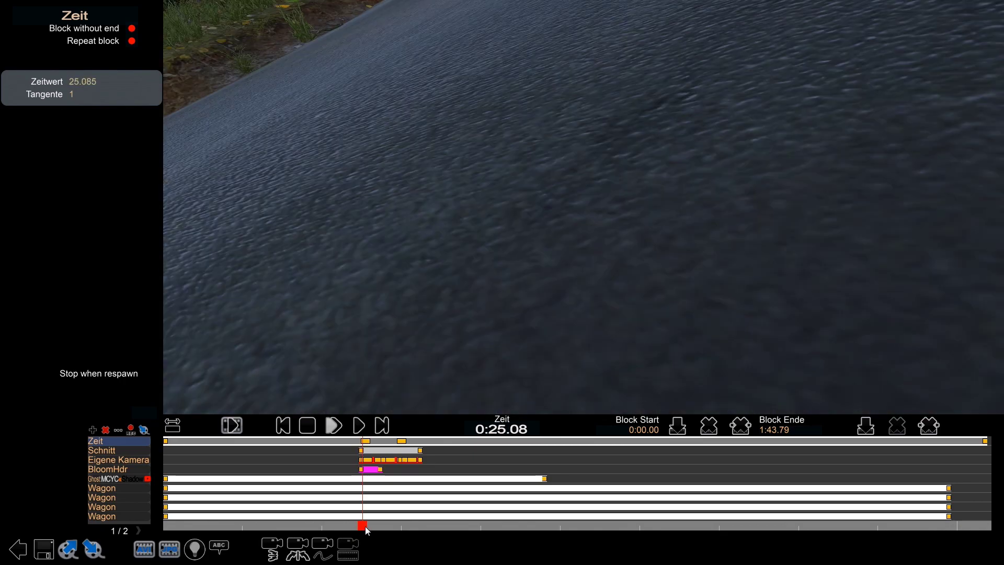
pyautogui.click(366, 441)
pyautogui.click(399, 440)
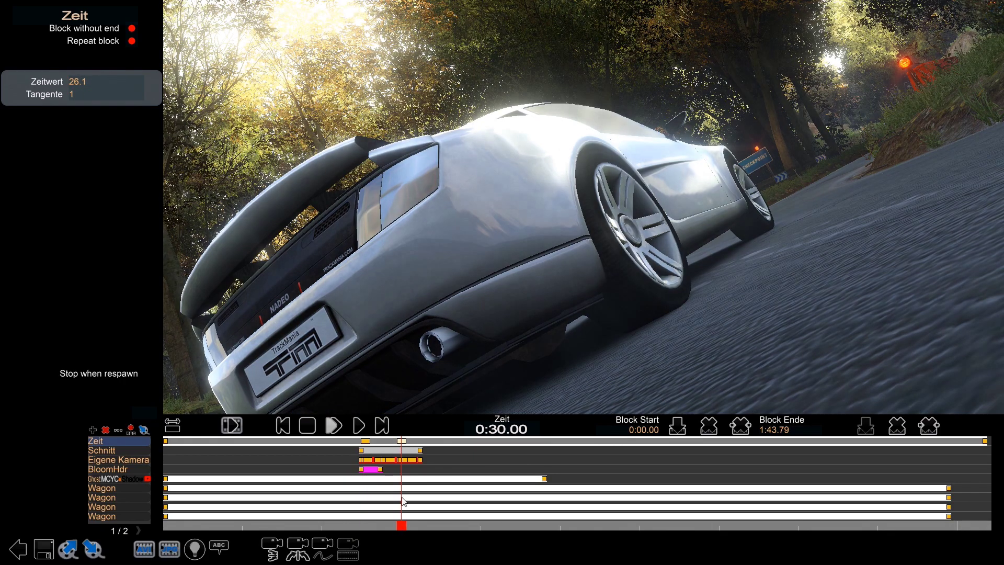
pyautogui.moveTo(403, 525); pyautogui.dragTo(432, 525)
pyautogui.click(872, 425)
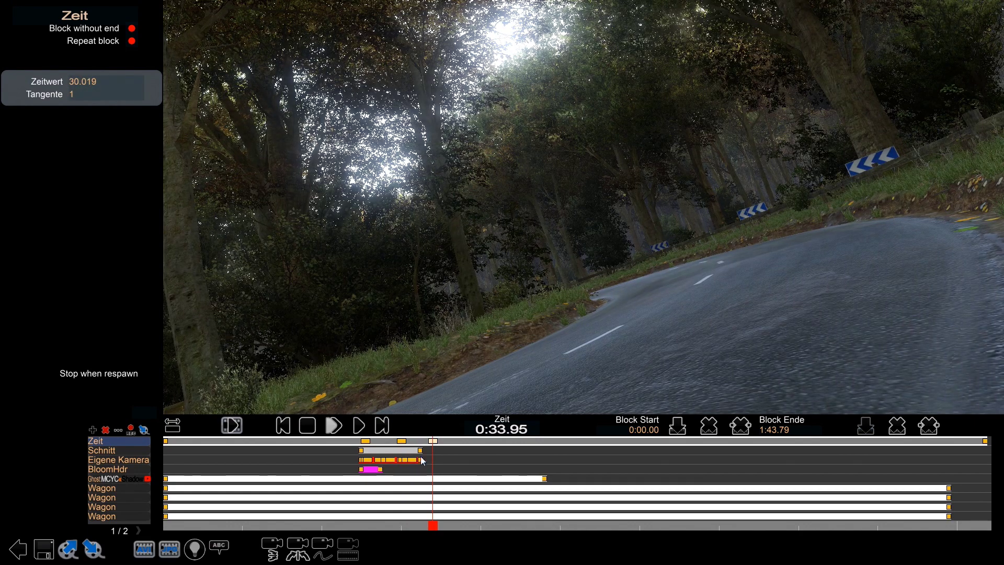
# Step through the Zeit keyframes at 0:25.50 and 0:30.00, then remove the keyframe at 0:33.95 from the Zeit block
pyautogui.click(368, 440)
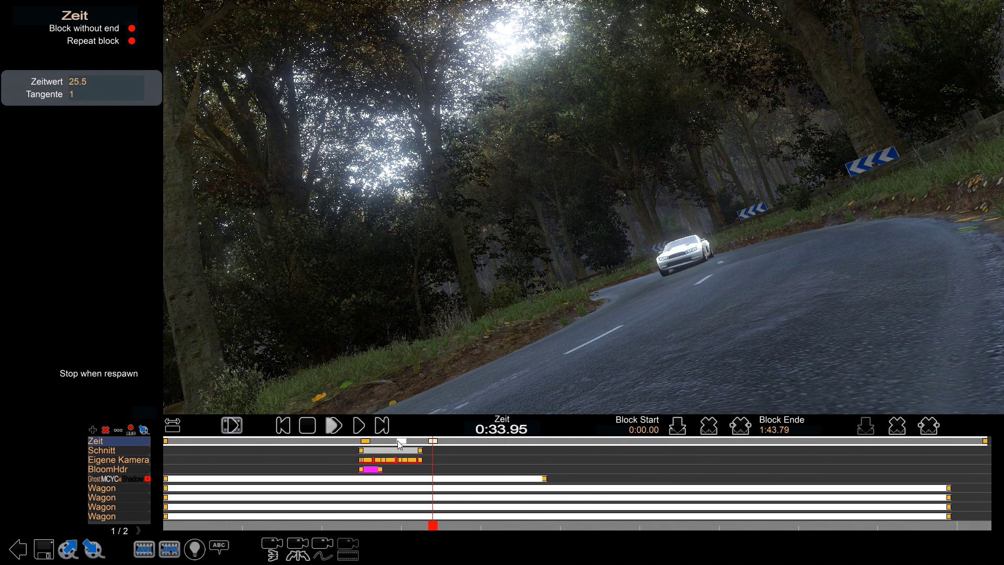
pyautogui.click(368, 442)
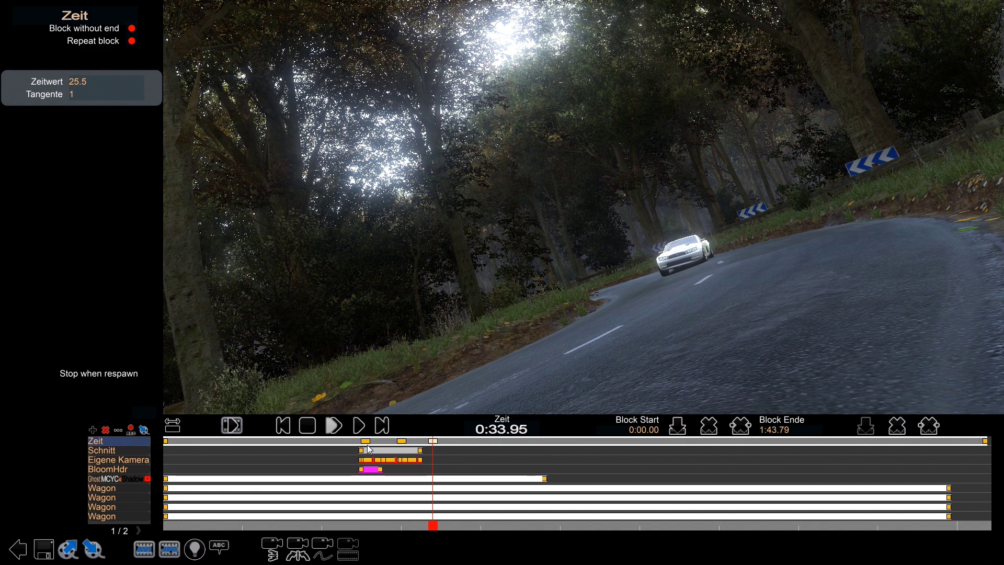
pyautogui.click(367, 442)
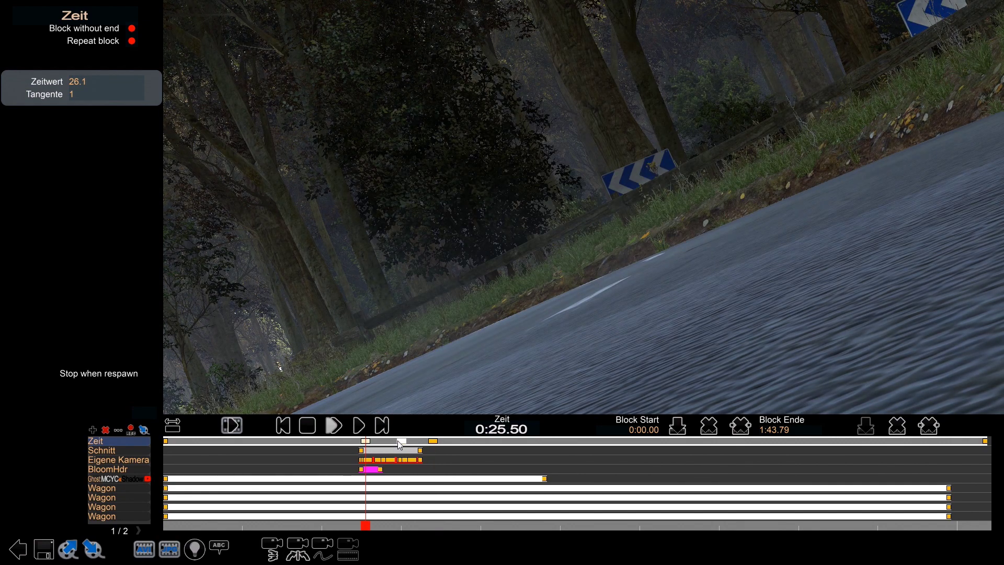
pyautogui.click(366, 443)
pyautogui.click(402, 441)
pyautogui.click(434, 442)
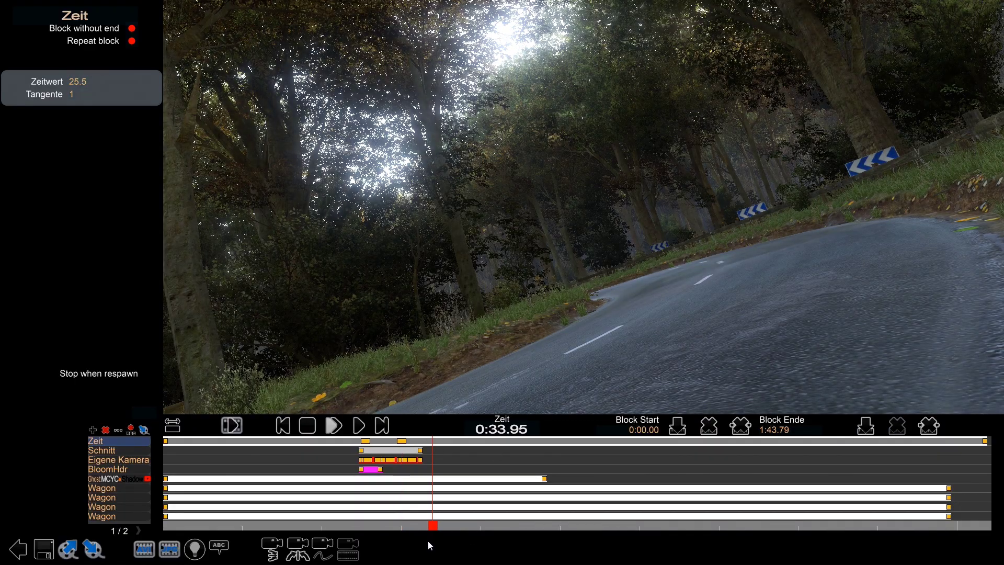
# Move the playhead back to 0:25.13 and delete the Eigene Kamera track
pyautogui.moveTo(431, 525); pyautogui.dragTo(363, 520)
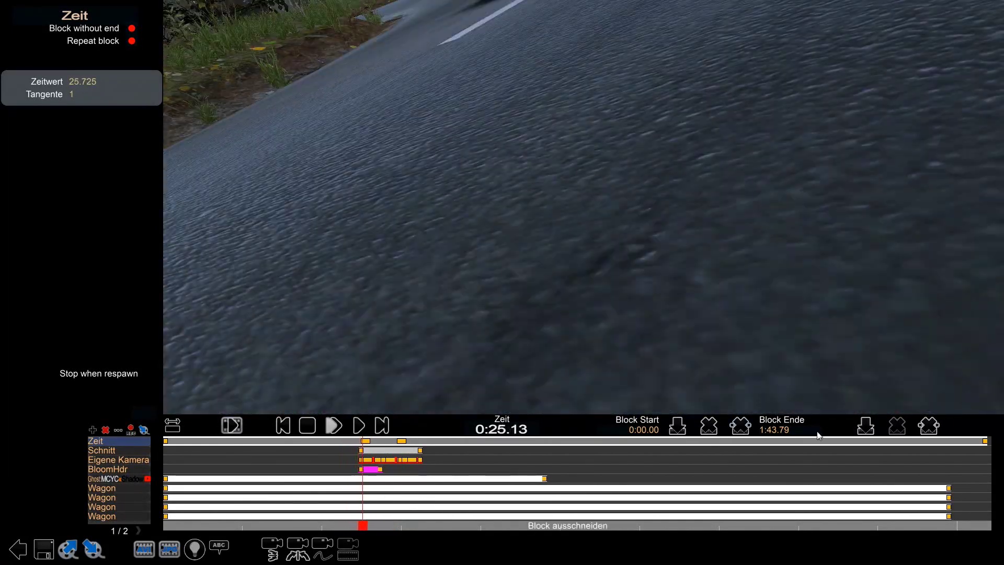
pyautogui.click(120, 459)
pyautogui.click(105, 429)
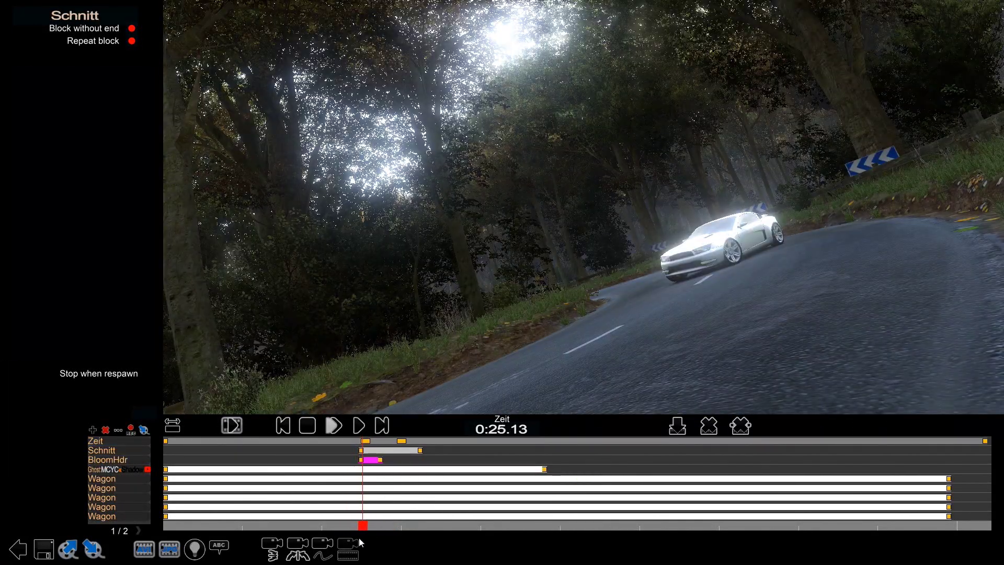
# Scrub through the slowed section and compare the Zeitwert of the Zeit keyframes around 0:25.50 and 0:30.00
pyautogui.moveTo(363, 524)
pyautogui.mouseDown()
pyautogui.moveTo(409, 526)
pyautogui.moveTo(374, 525)
pyautogui.moveTo(372, 514)
pyautogui.moveTo(409, 525)
pyautogui.moveTo(379, 525)
pyautogui.mouseUp()
pyautogui.click(365, 440)
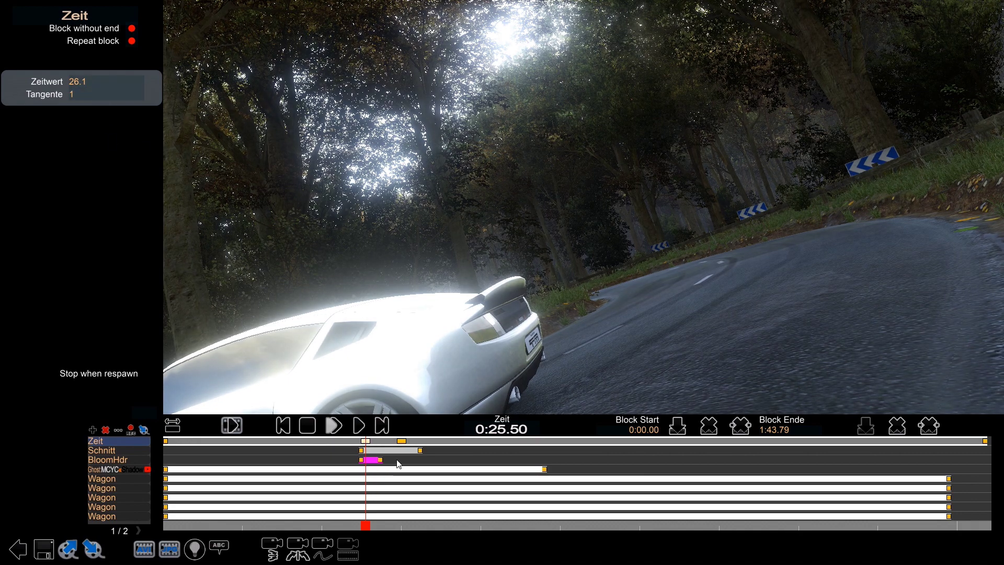
pyautogui.click(402, 441)
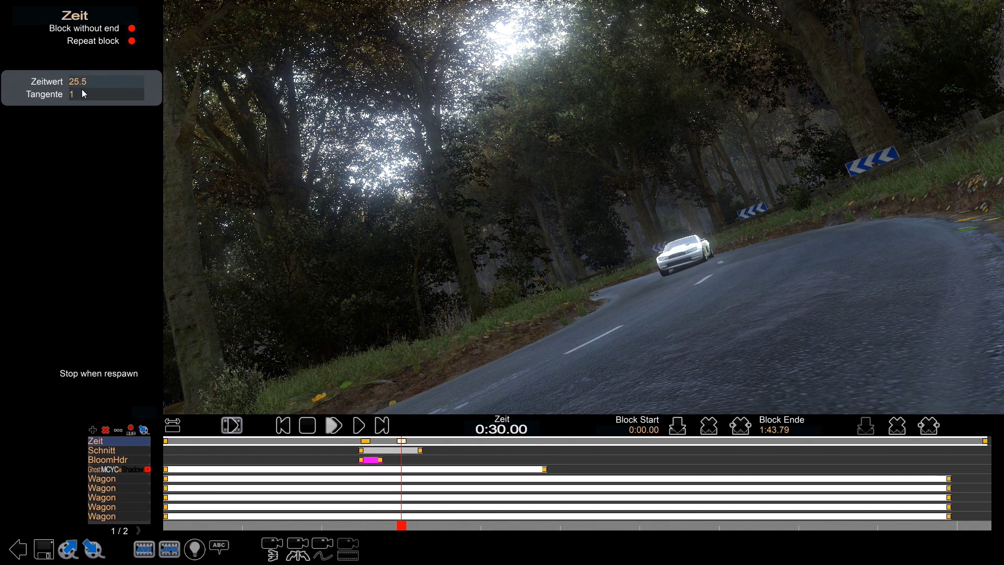
pyautogui.click(366, 441)
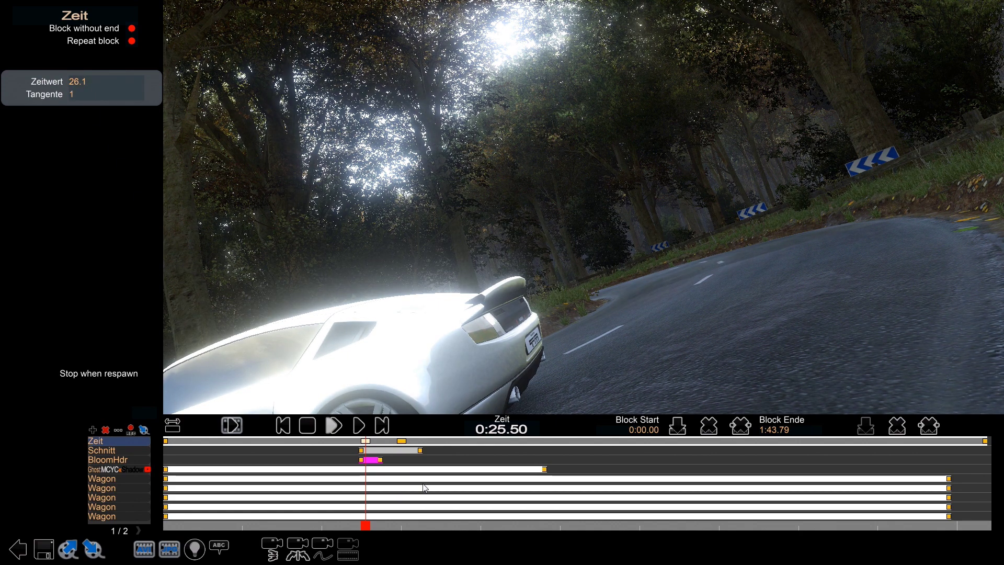
pyautogui.click(402, 442)
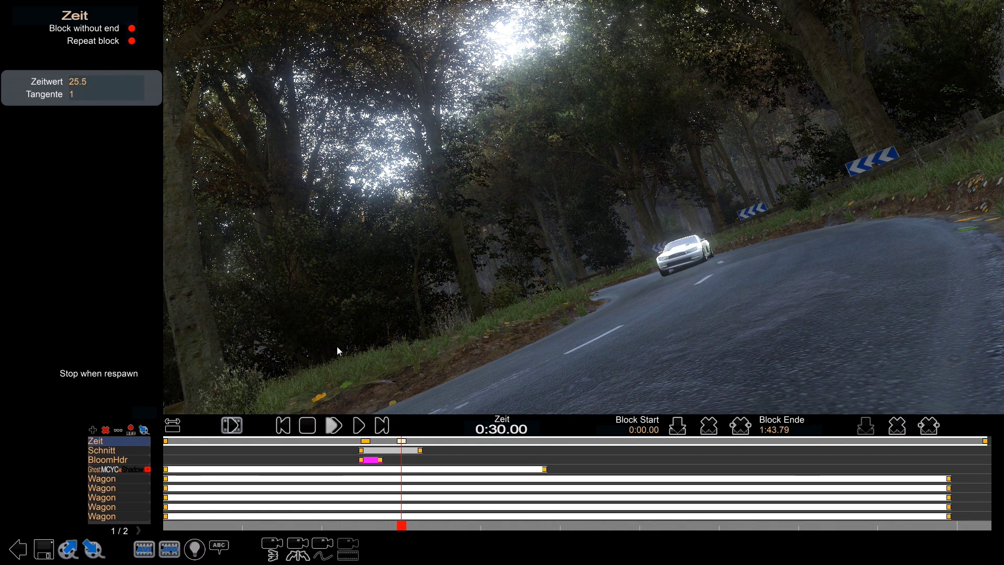
pyautogui.click(366, 440)
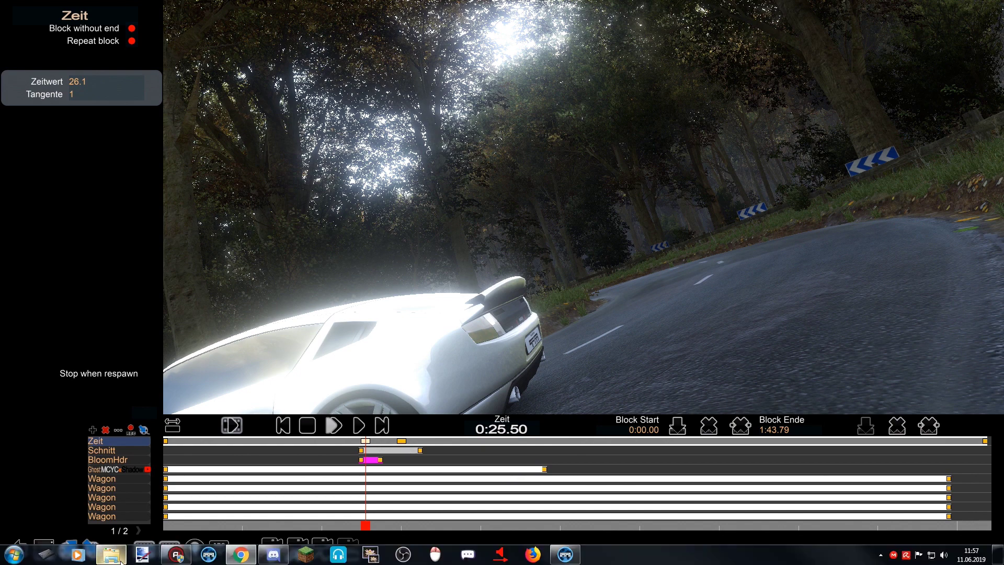
# Switch to Windows Explorer and open the second GA2019_Tranquilo screenshot from the ScreenShots folder in the photo viewer
pyautogui.click(111, 553)
pyautogui.click(541, 267)
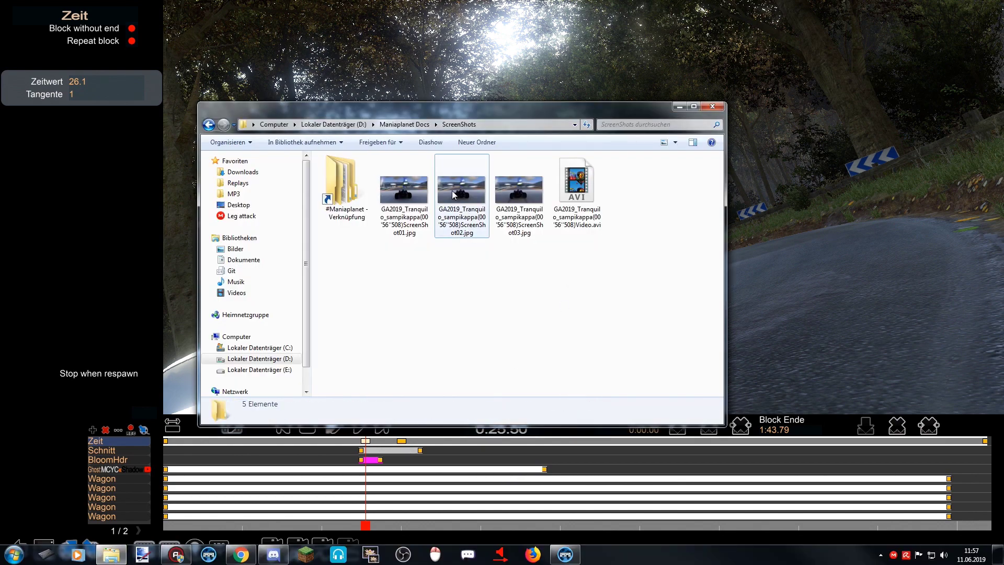
pyautogui.doubleClick(453, 194)
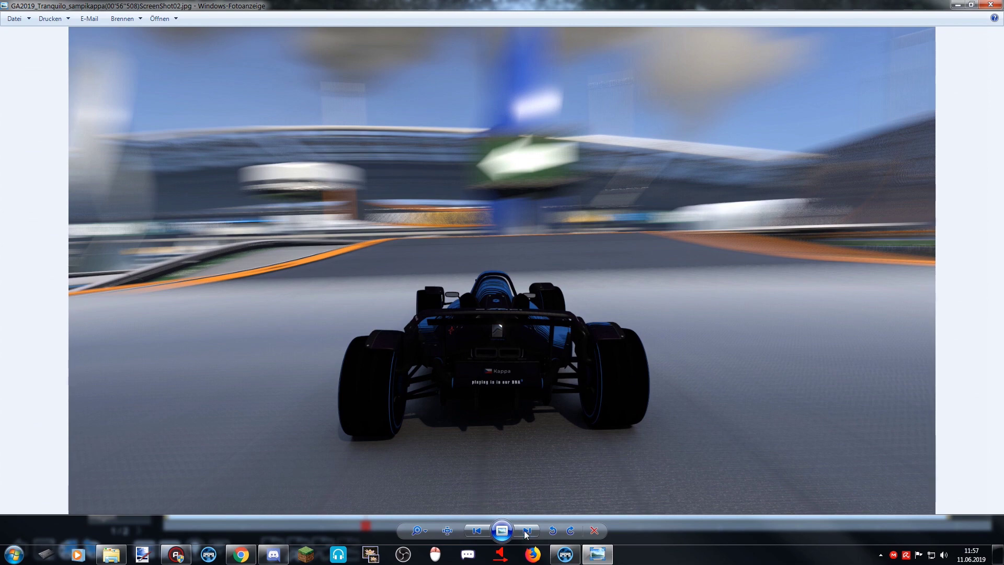
# Flip between the second and third screenshots to compare their motion blur, view the images as a slideshow and end it
pyautogui.click(524, 531)
pyautogui.click(479, 532)
pyautogui.click(521, 531)
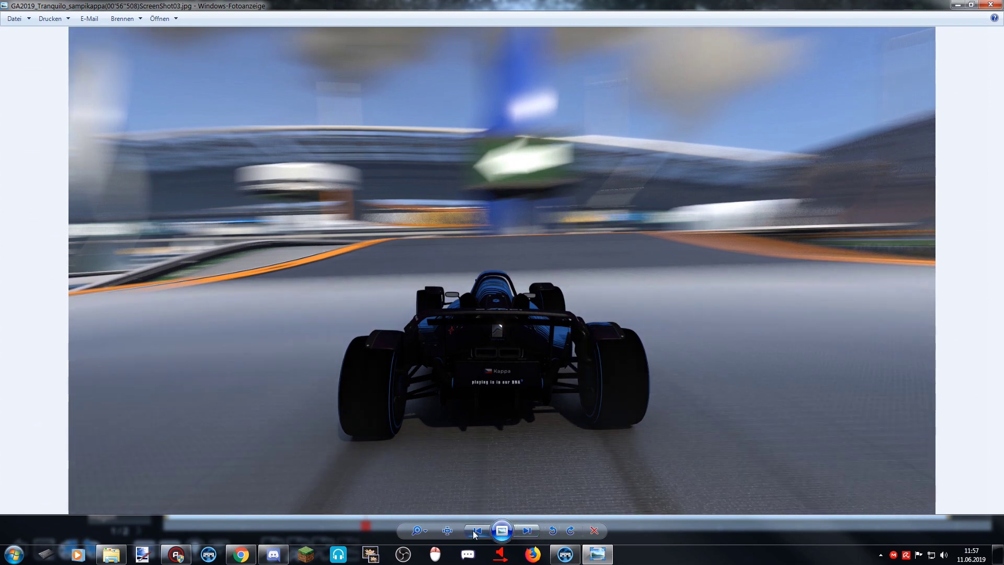
pyautogui.click(473, 531)
pyautogui.click(524, 532)
pyautogui.click(479, 532)
pyautogui.click(523, 532)
pyautogui.click(479, 532)
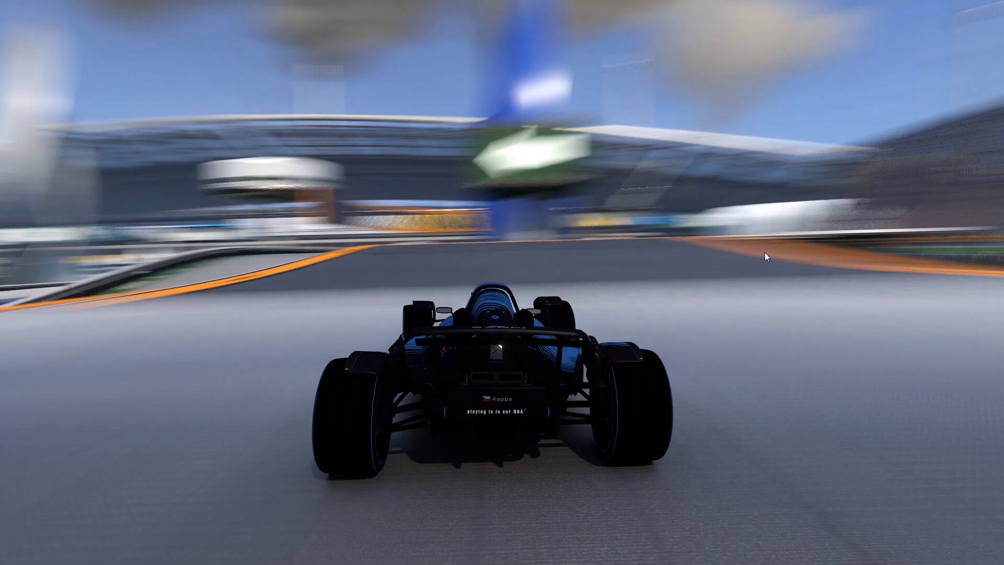
pyautogui.rightClick(658, 260)
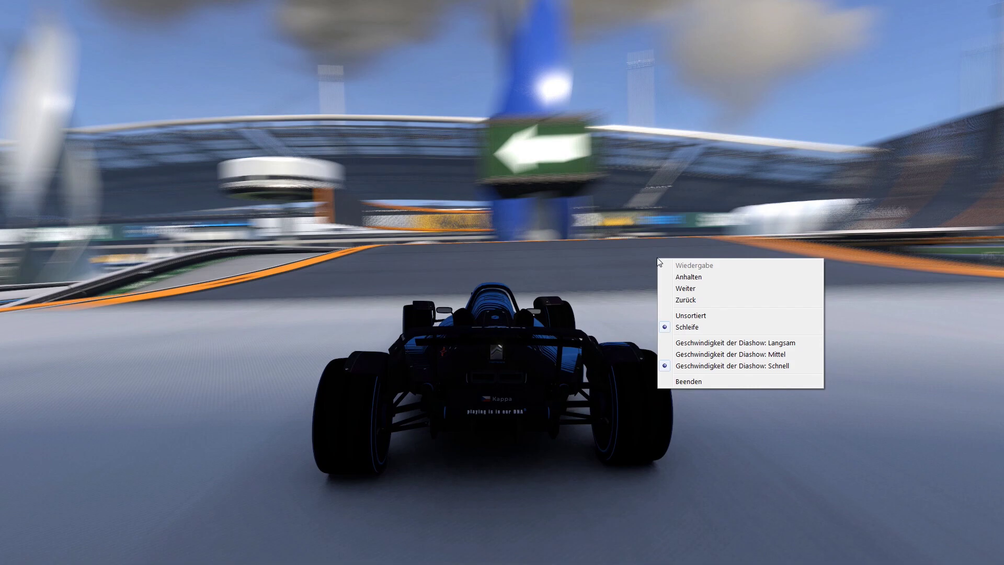
pyautogui.click(686, 381)
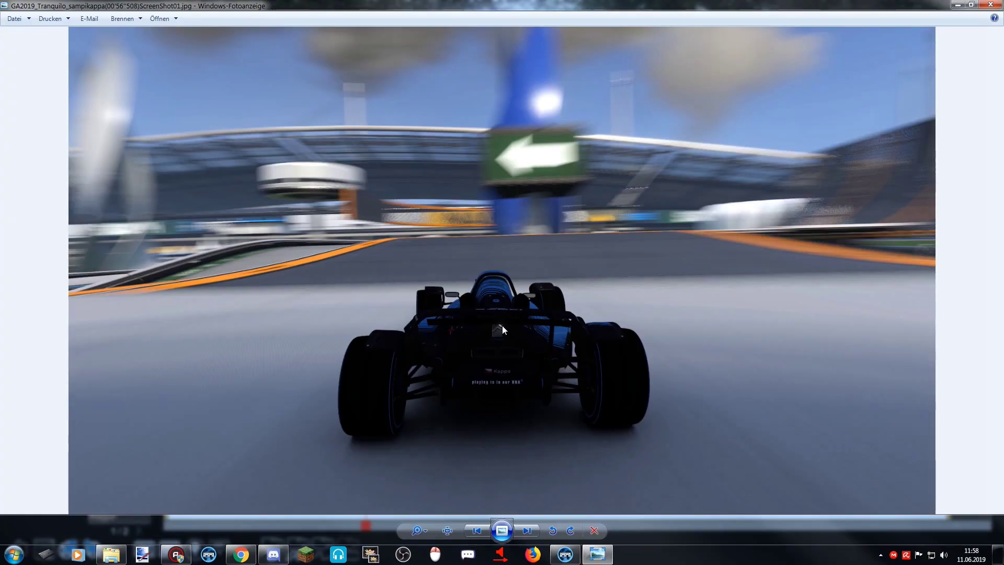
# Compare the blurred background across the three screenshots by moving back and forth from the first to the third
pyautogui.click(521, 529)
pyautogui.click(476, 530)
pyautogui.click(525, 530)
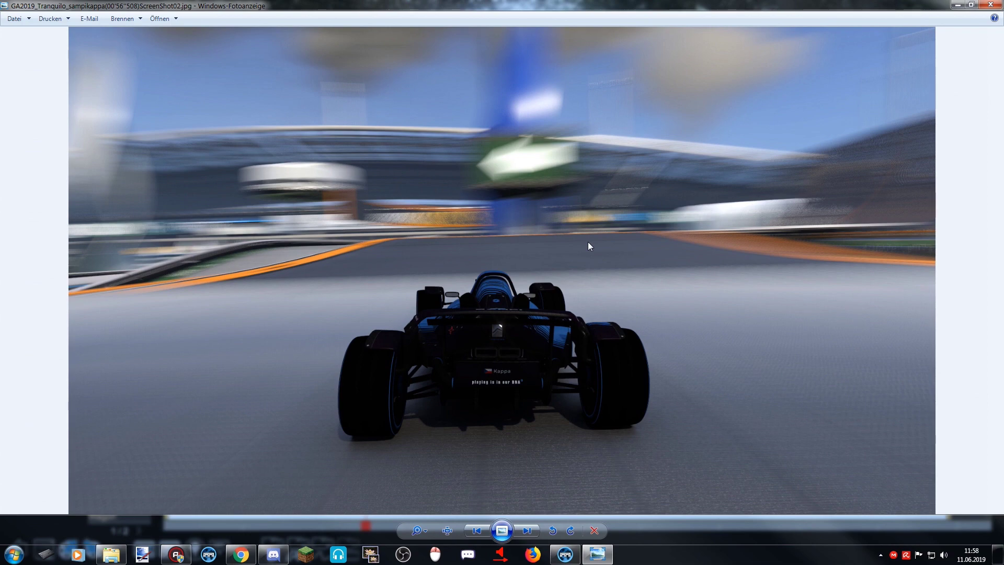
pyautogui.click(526, 531)
pyautogui.click(482, 531)
pyautogui.click(528, 532)
pyautogui.click(477, 534)
pyautogui.click(527, 532)
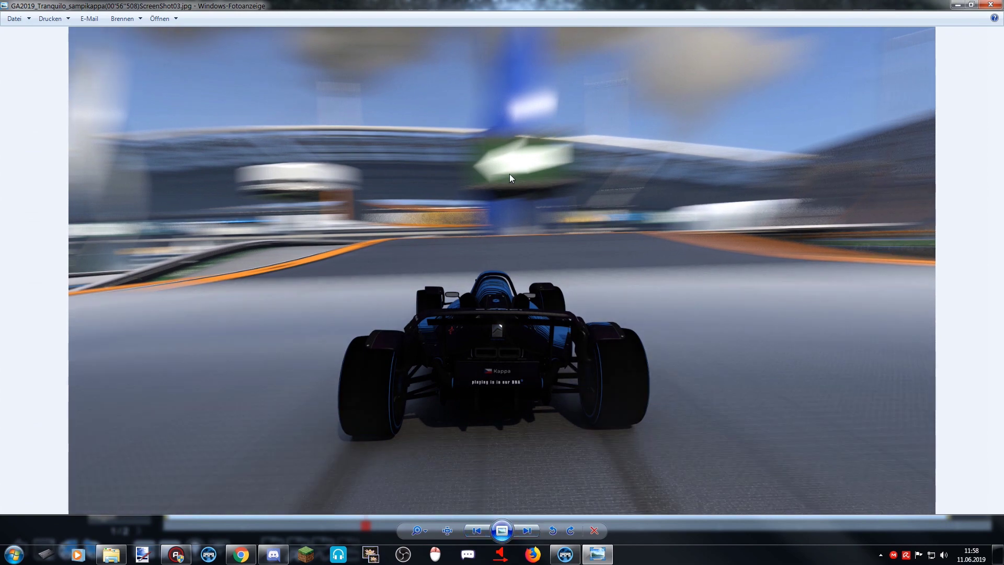
pyautogui.click(521, 533)
pyautogui.click(483, 534)
pyautogui.click(521, 534)
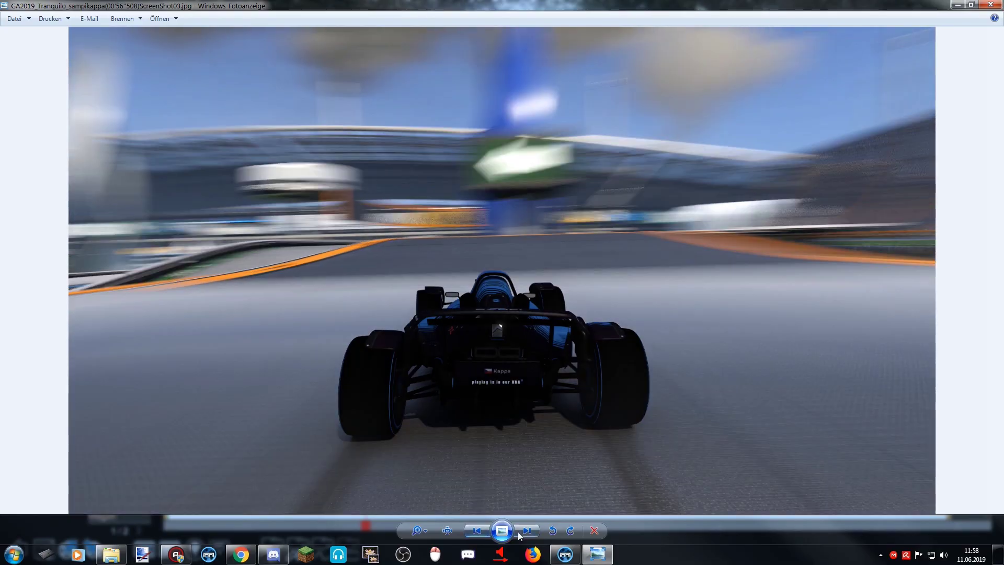
# View the third screenshot full screen, close the photo viewer, and minimize Explorer to return to the MediaTracker
pyautogui.click(497, 530)
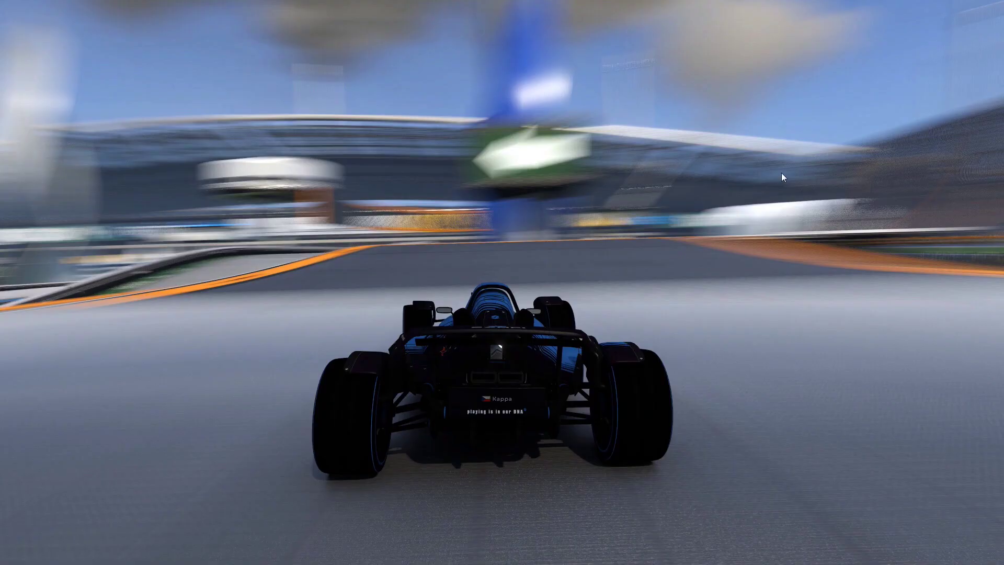
pyautogui.click(753, 190)
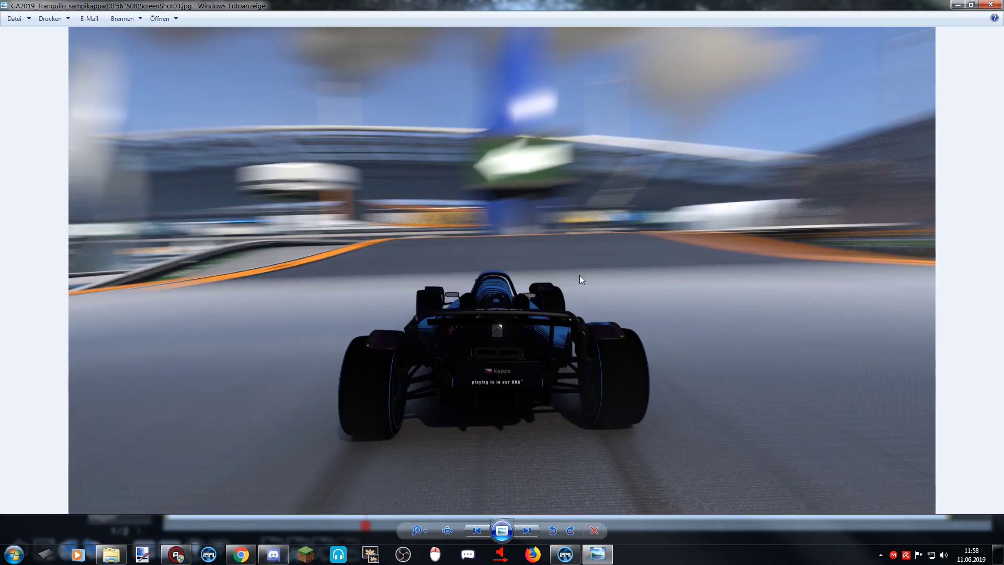
pyautogui.click(996, 3)
pyautogui.click(534, 352)
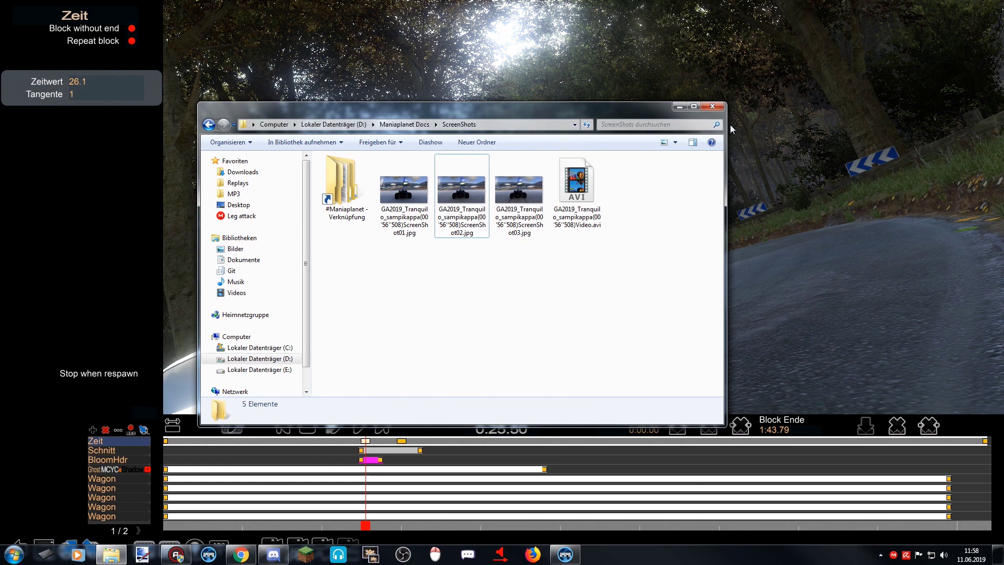
pyautogui.click(677, 103)
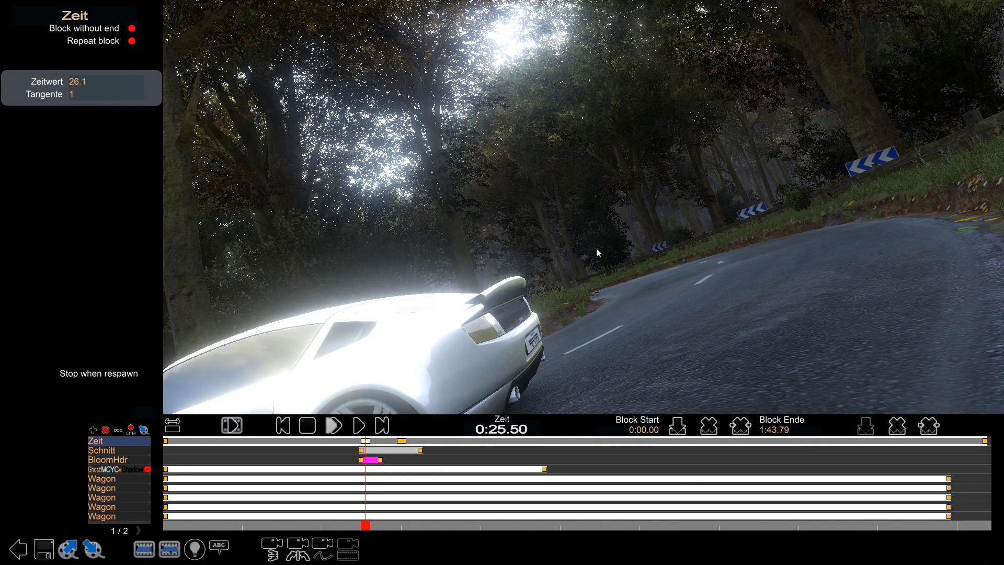